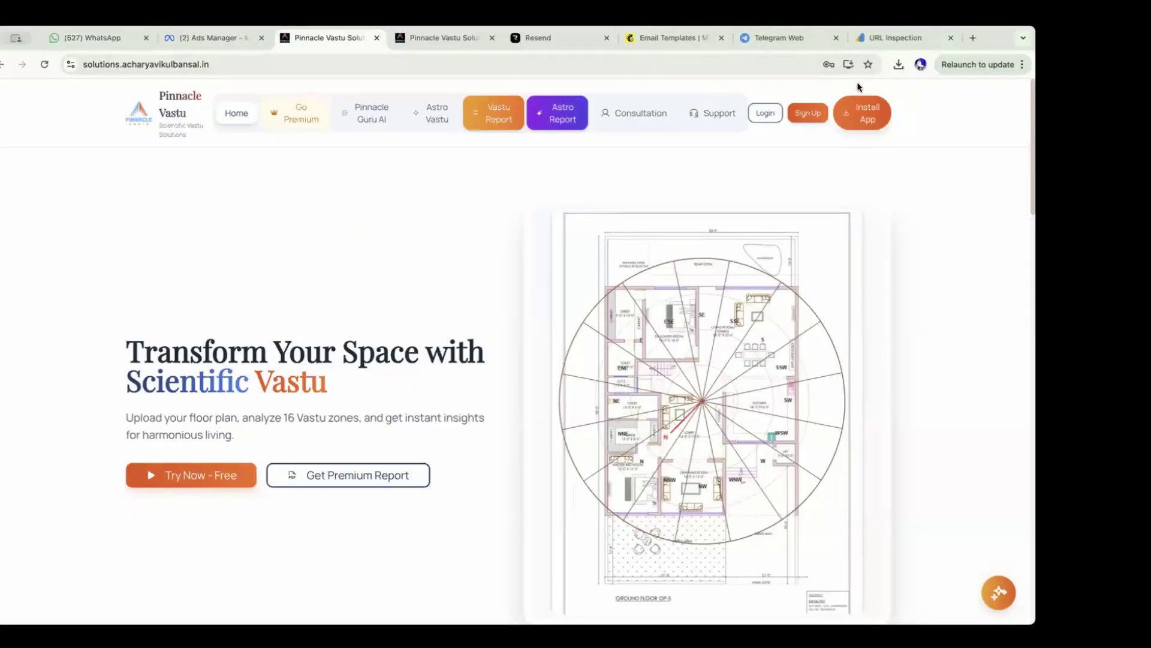
Visit the sign-up page, return home, and launch the free VastuAI editor via Try Now - Free.
left_click(807, 113)
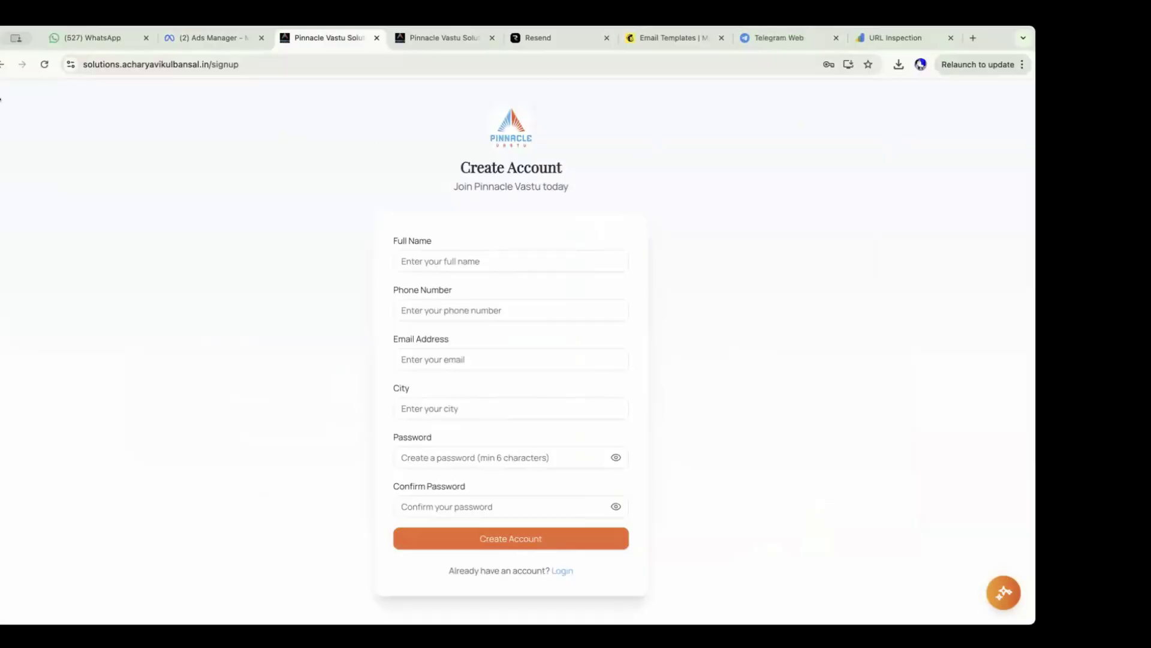
left_click(3, 64)
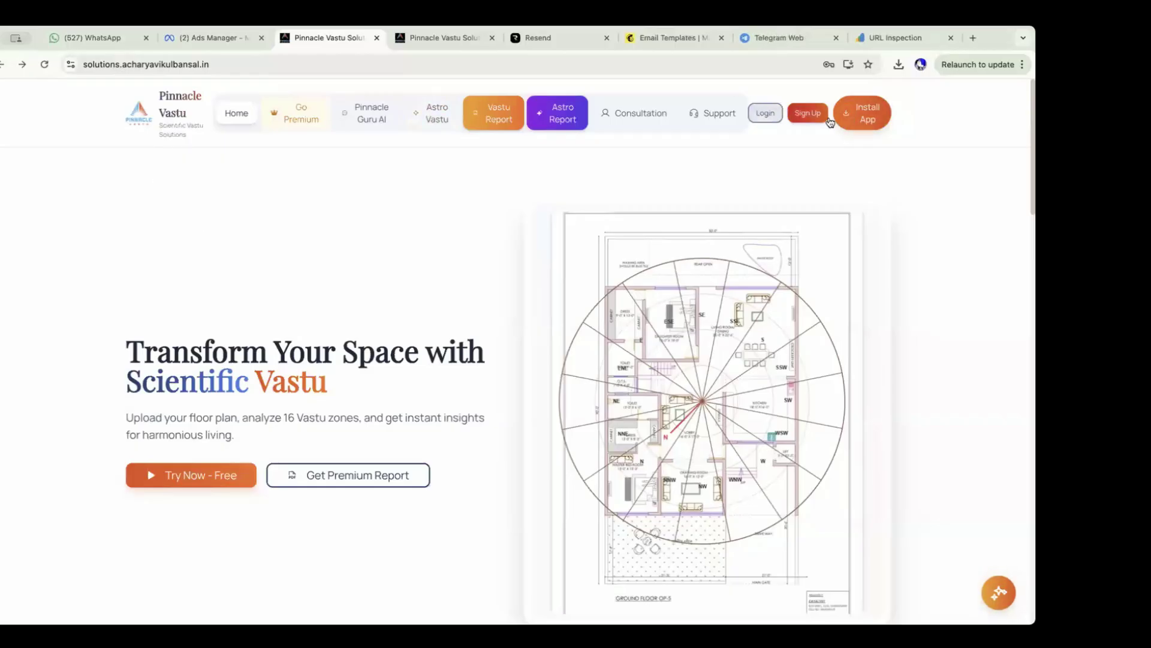
left_click(203, 475)
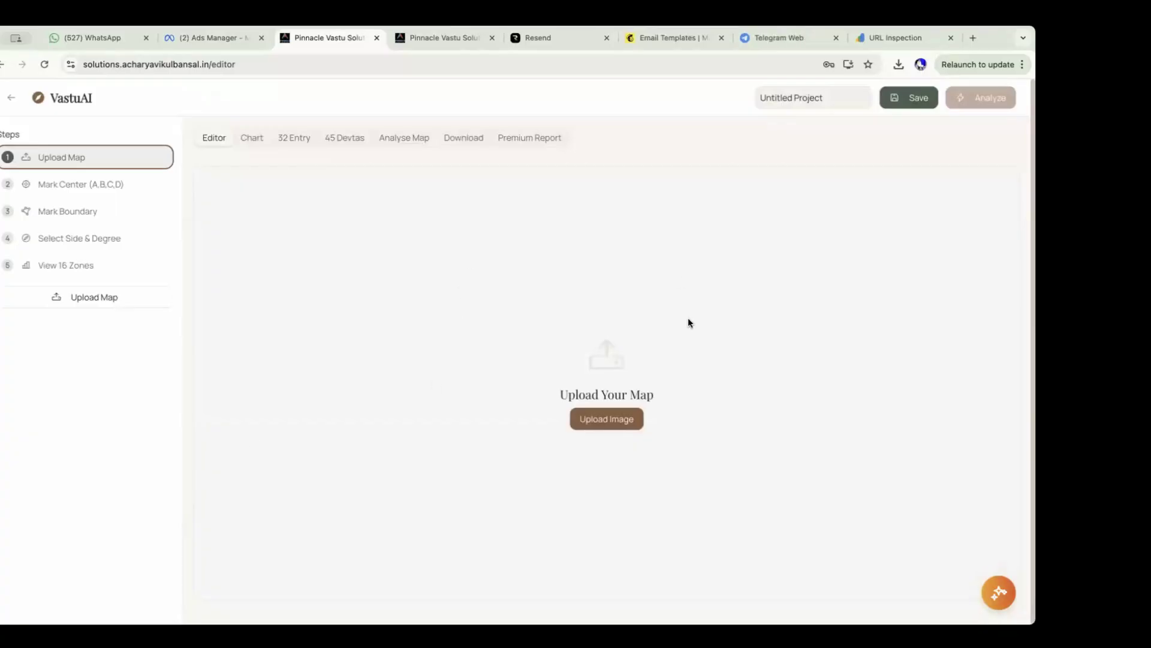
Go to the login page and fill in the saved account e-mail.
left_click(9, 100)
left_click(769, 112)
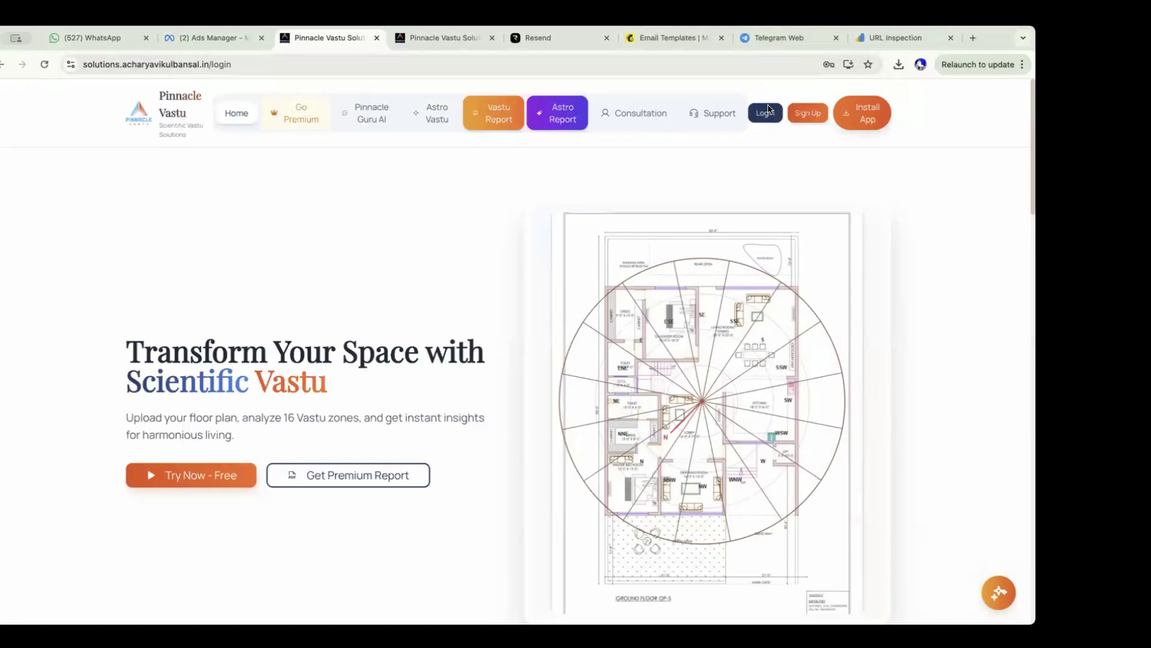
left_click(495, 380)
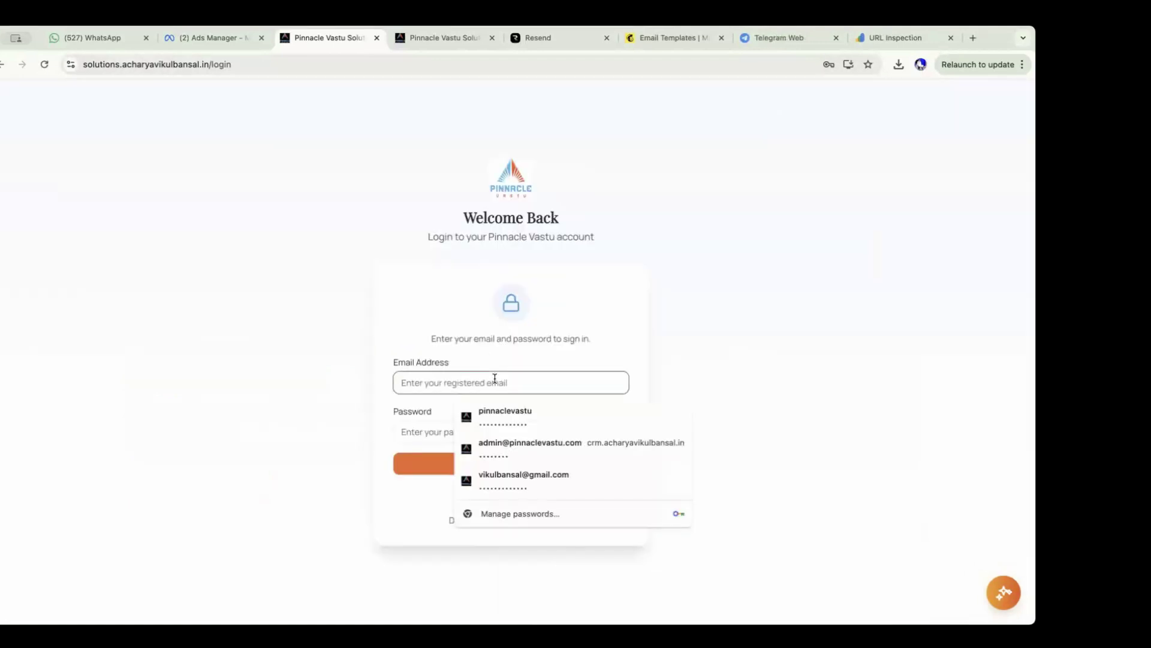
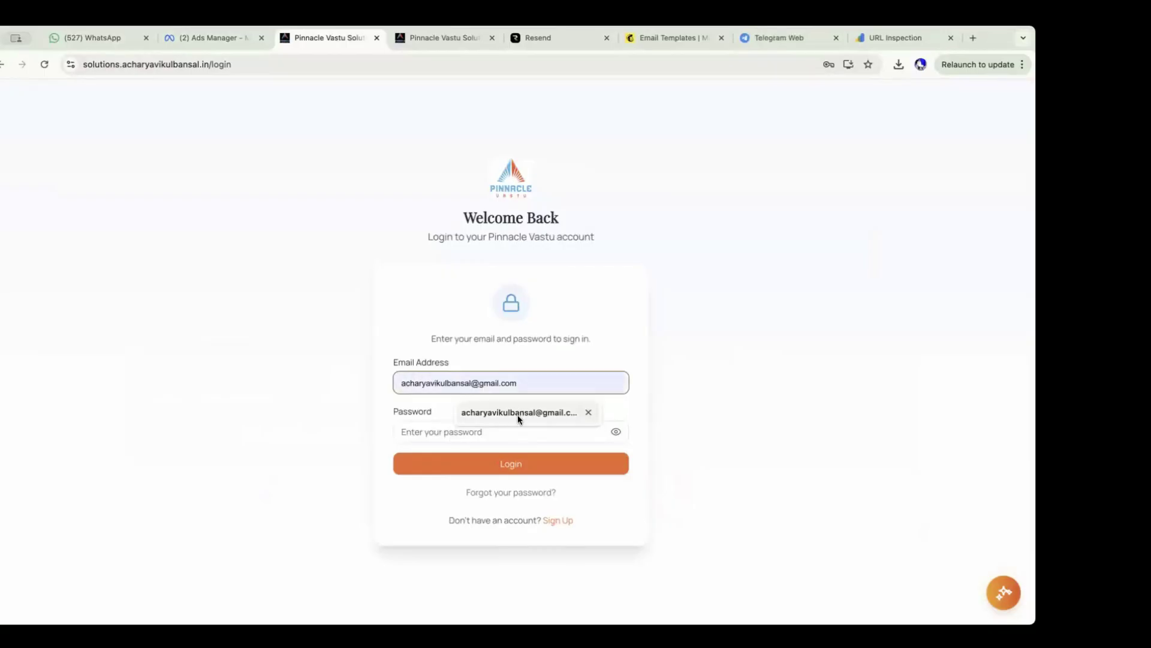
left_click(520, 412)
Enter the account password, submit, and select the rejected password to retype it.
left_click(500, 429)
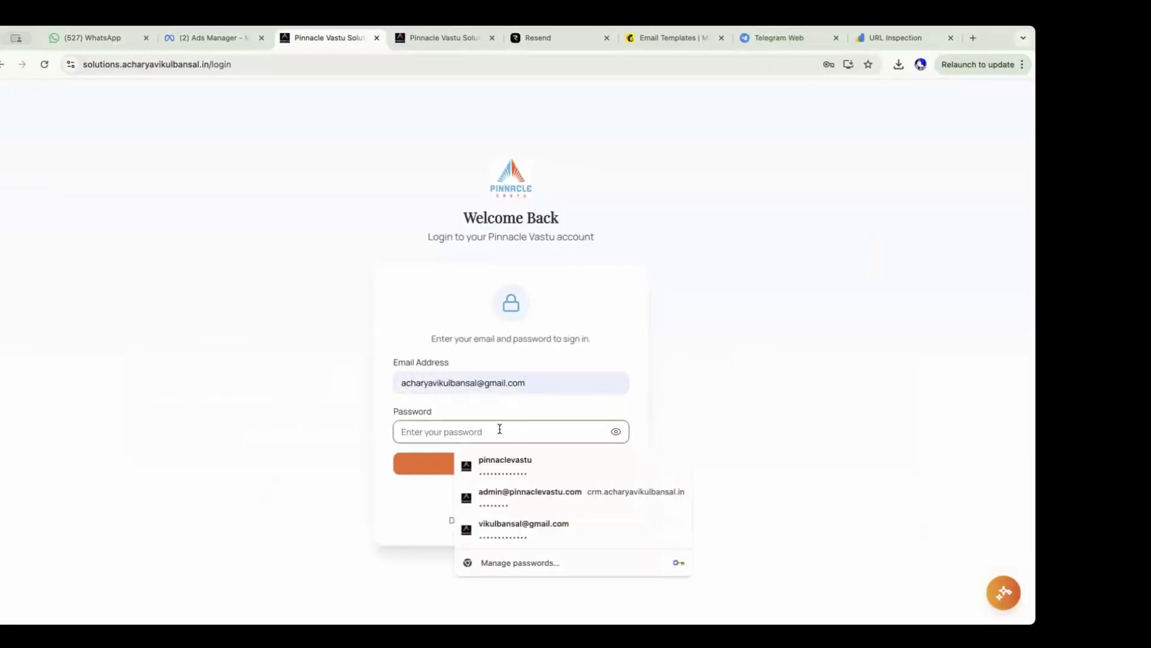
type("p")
key("BackSpace")
type("pas•••••••")
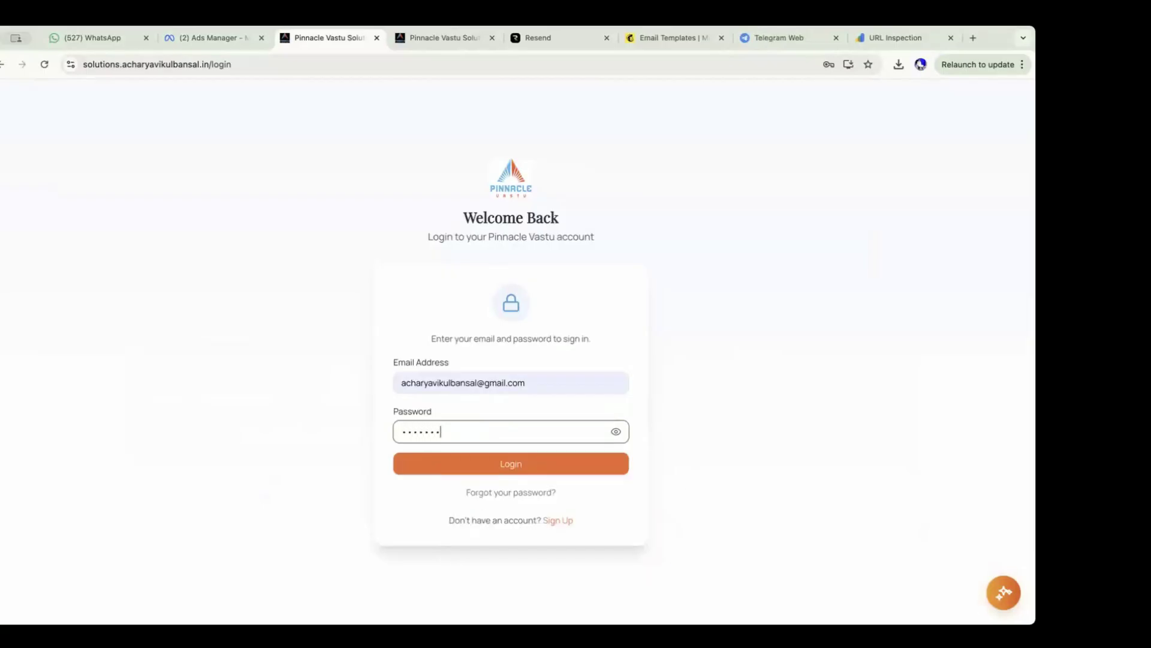
left_click(511, 466)
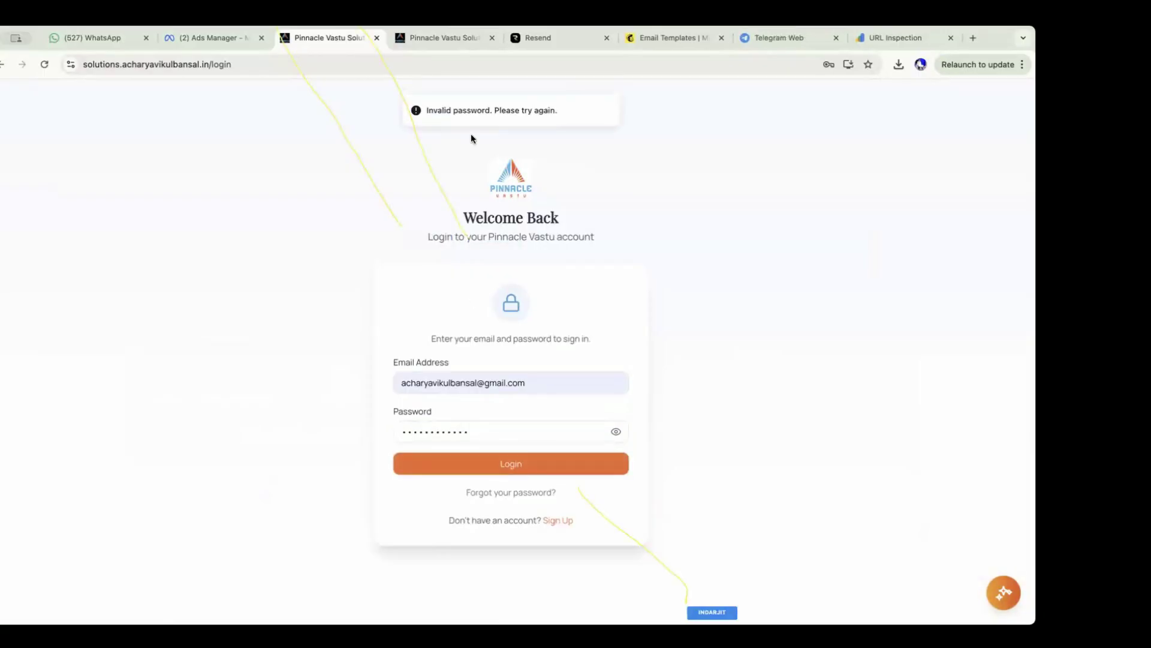
double_click(523, 433)
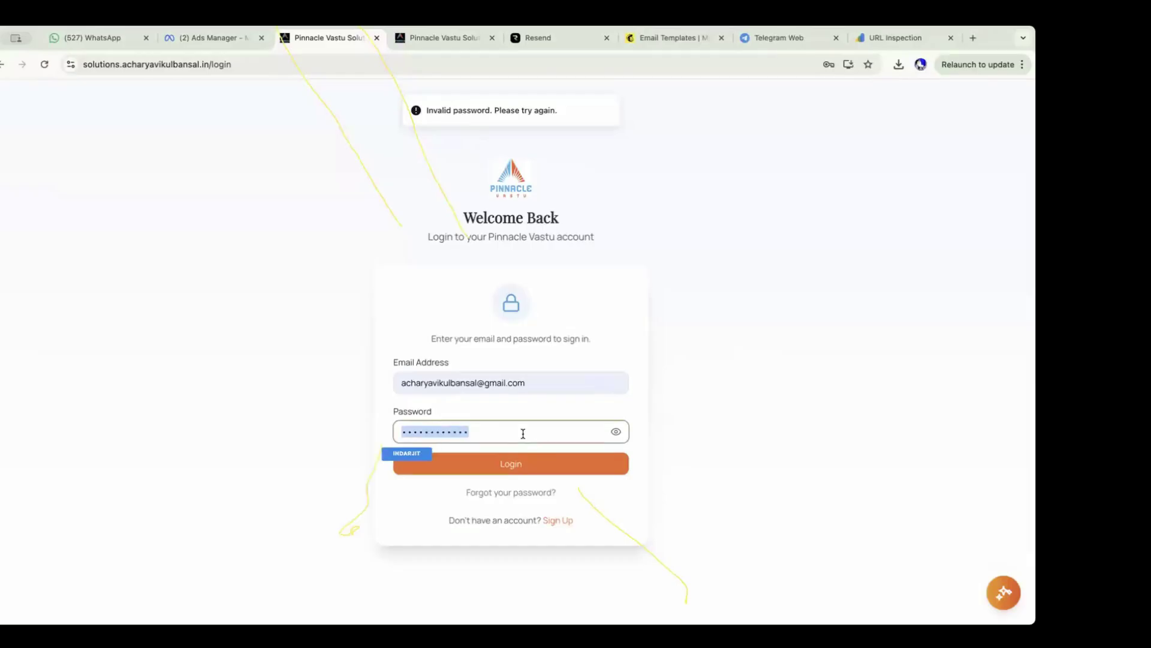
Finish the password, browse the dashboard, and show tomorrow's forecast for Monday, March 02.
type("••")
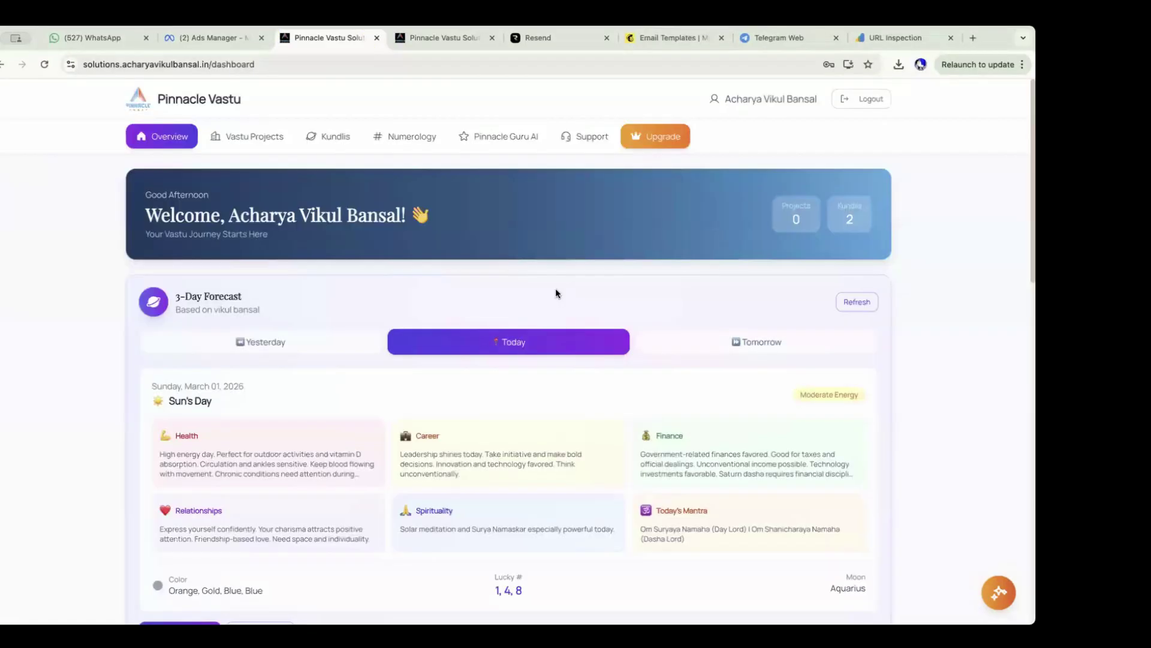
scroll(556, 290, "down", 1)
scroll(555, 294, "down", 1)
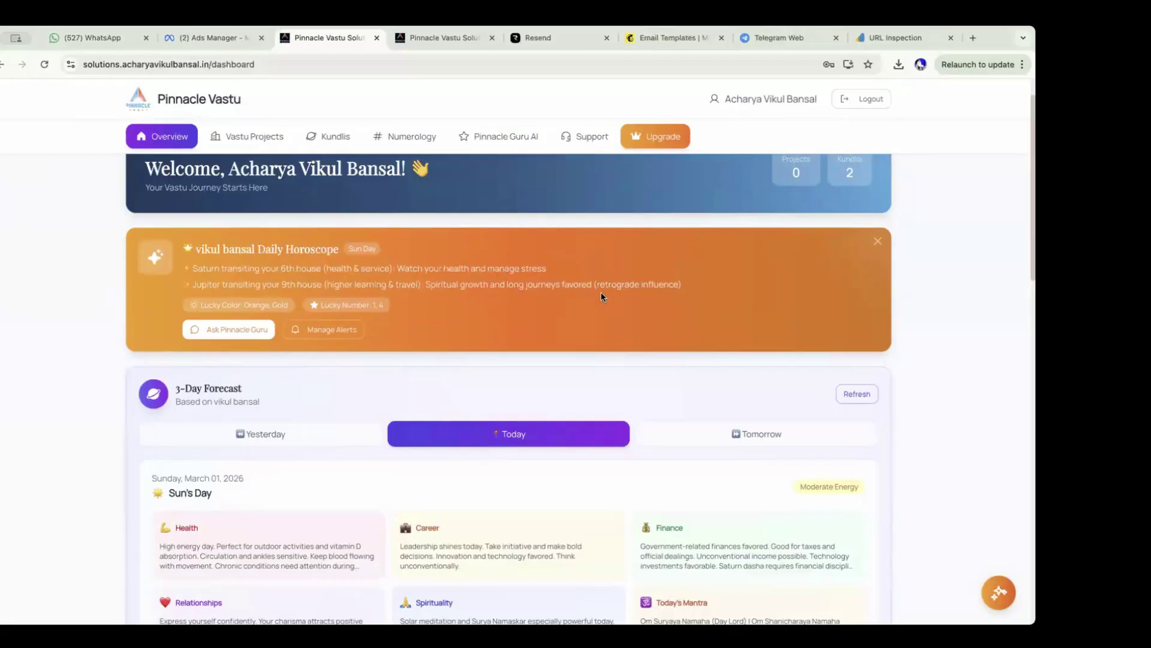
scroll(605, 300, "down", 3)
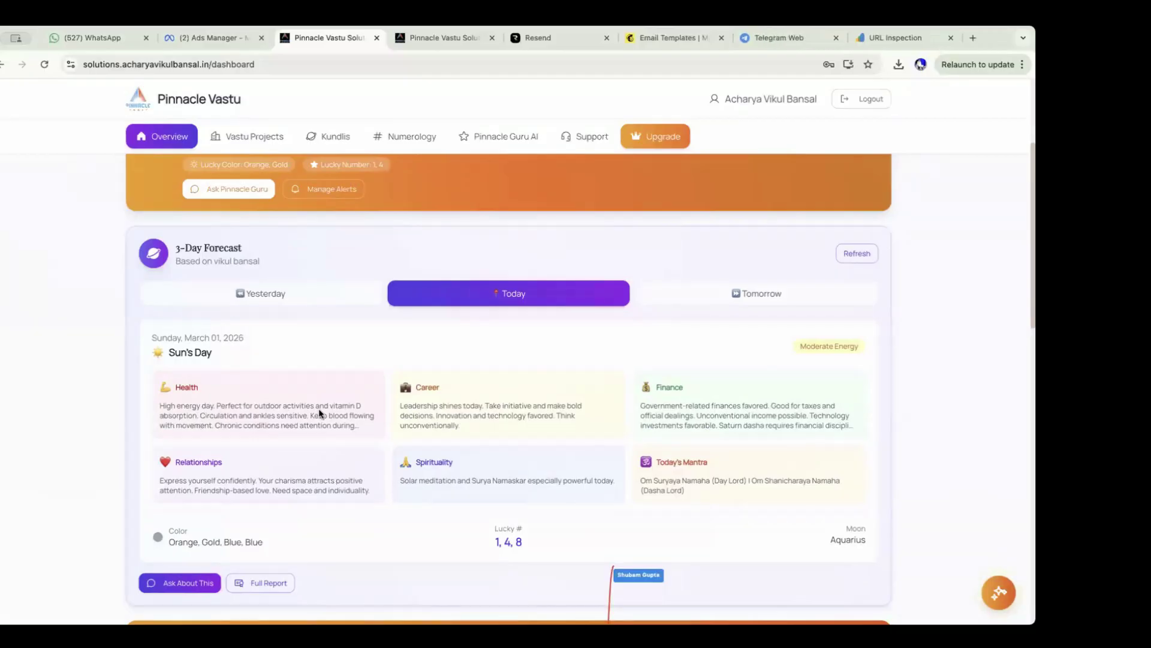
left_click(283, 298)
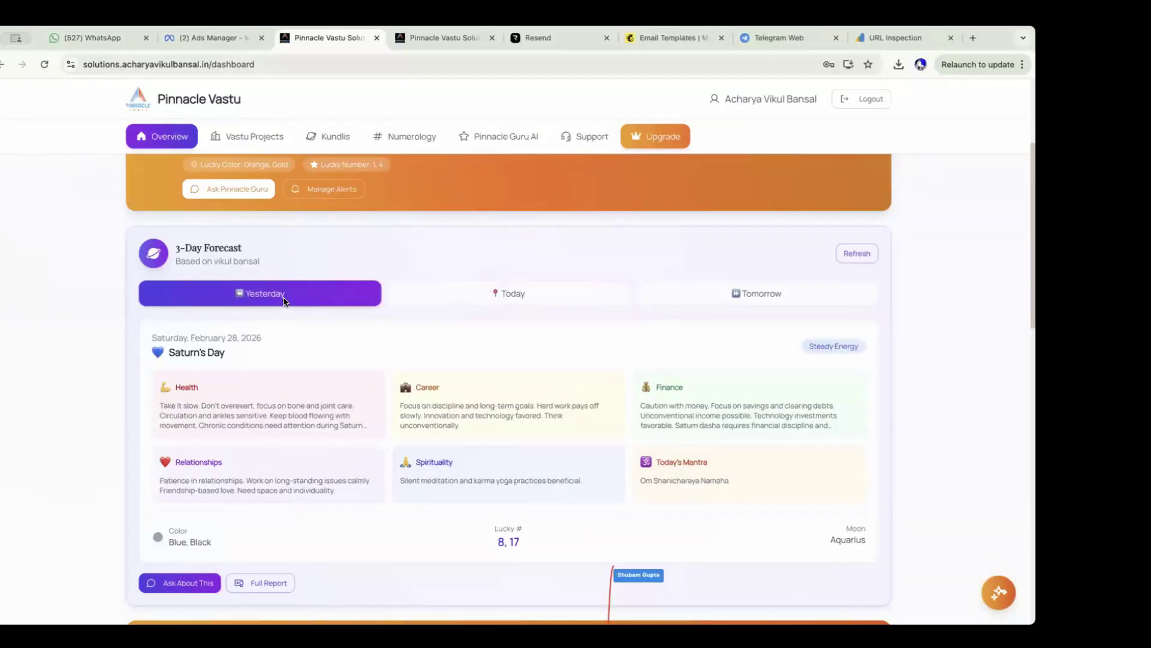
left_click(758, 293)
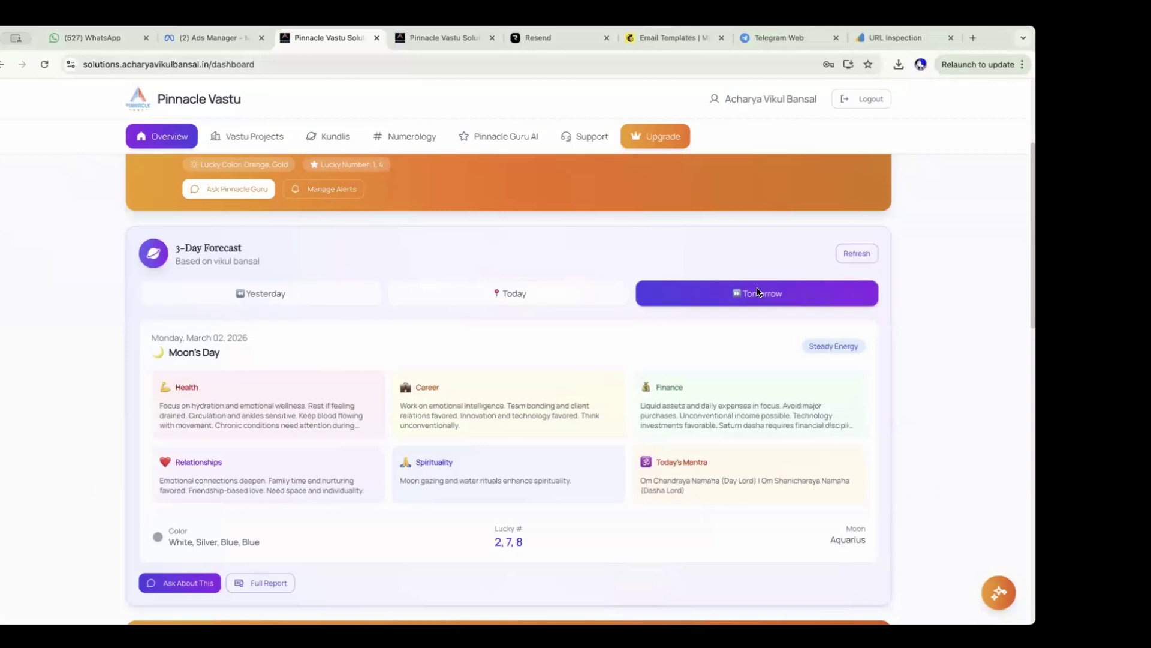
Scroll the dashboard down to Free Tools and Premium Reports from ₹257.
scroll(558, 315, "down", 1)
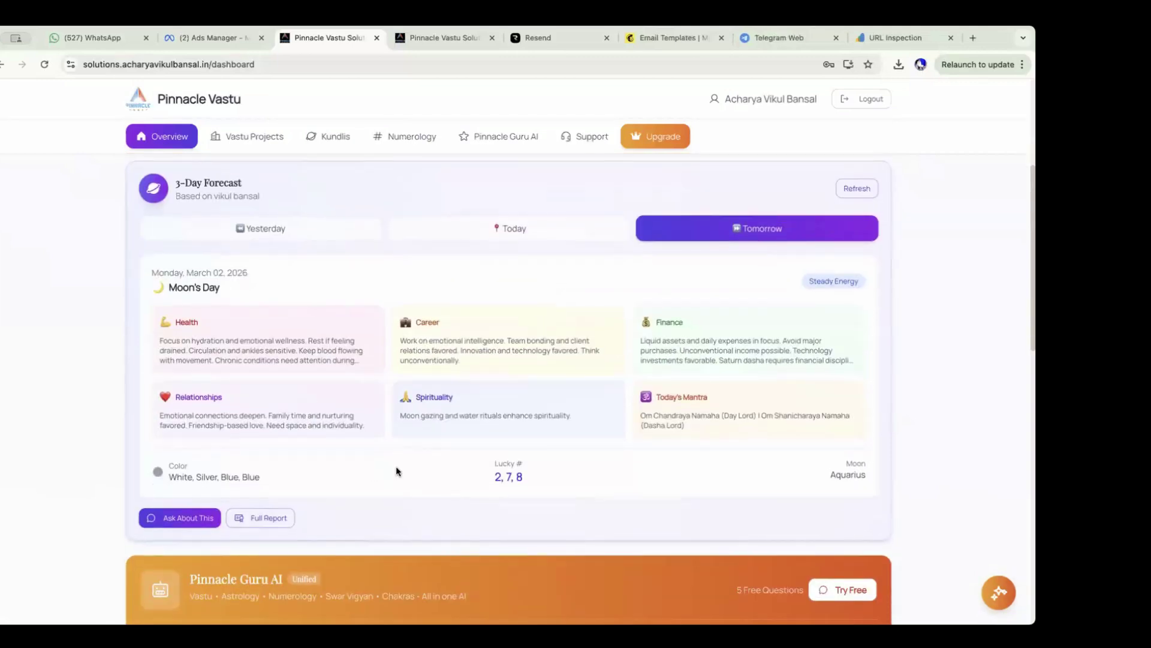
scroll(405, 472, "down", 1)
scroll(405, 472, "up", 2)
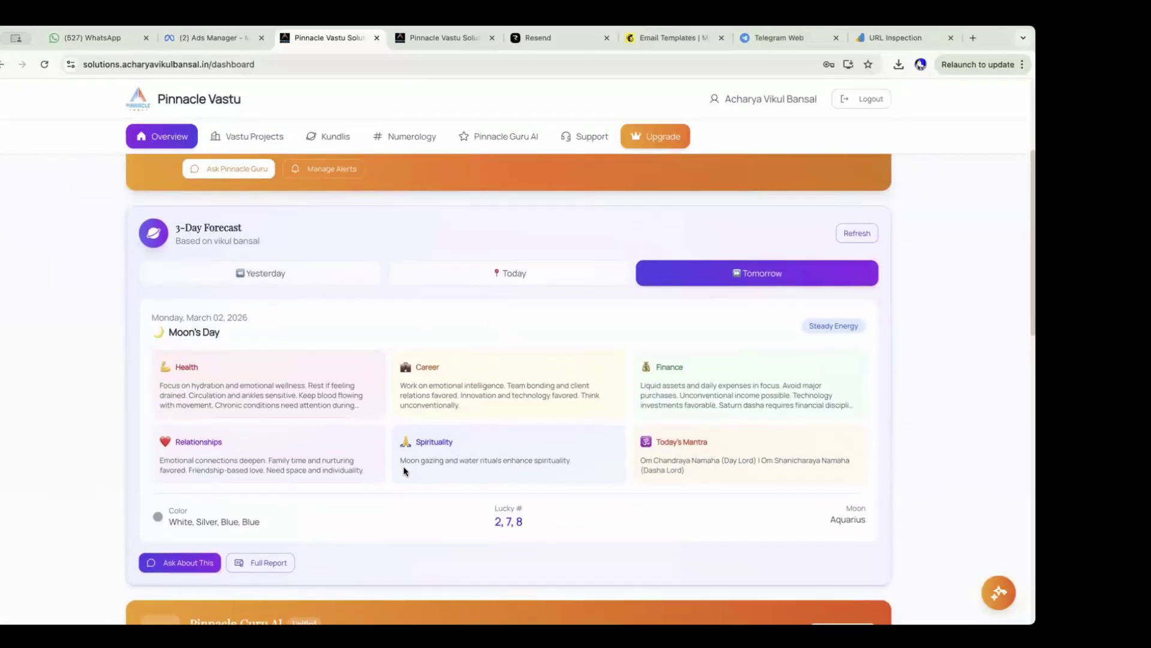
scroll(405, 471, "up", 3)
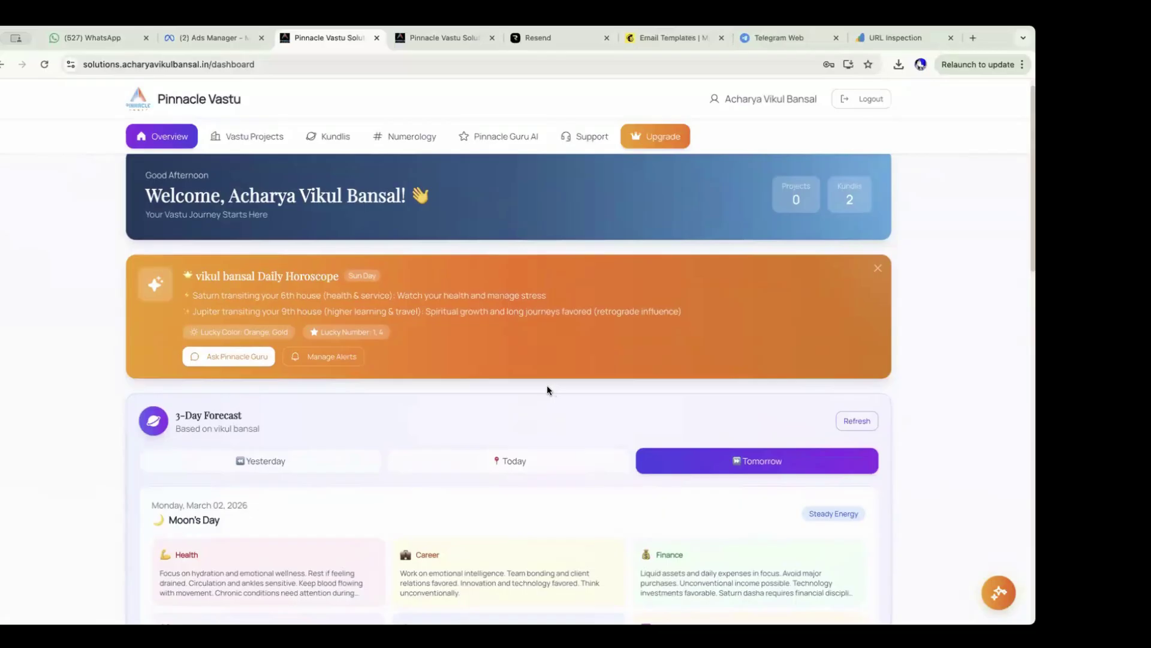
scroll(506, 406, "up", 1)
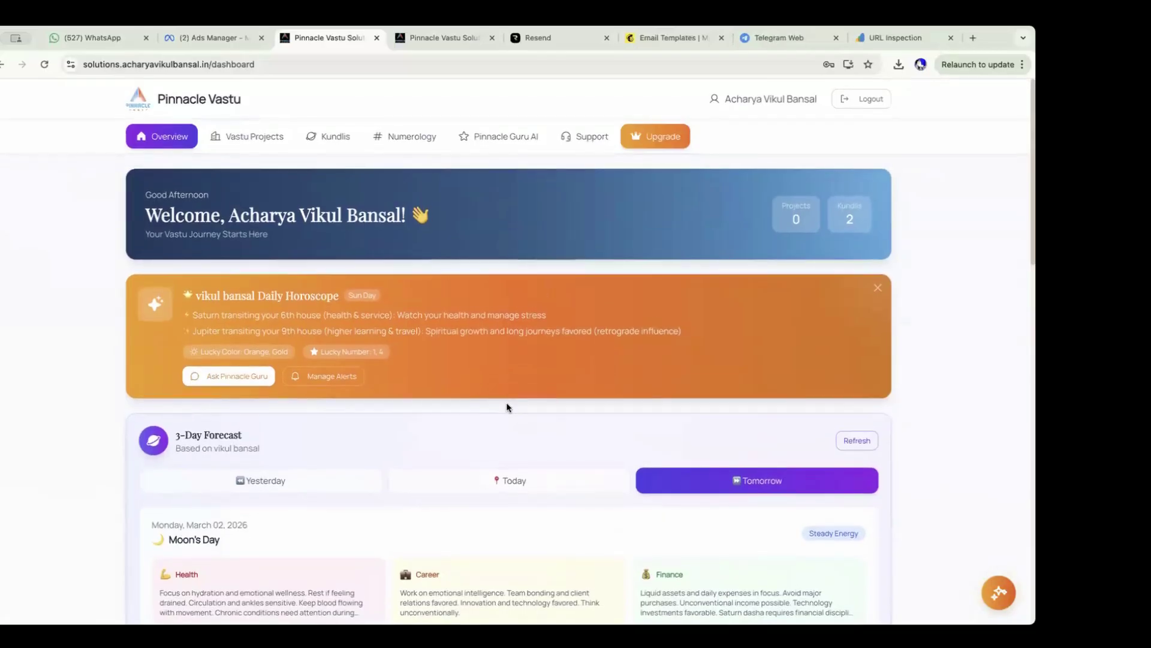
scroll(507, 407, "down", 5)
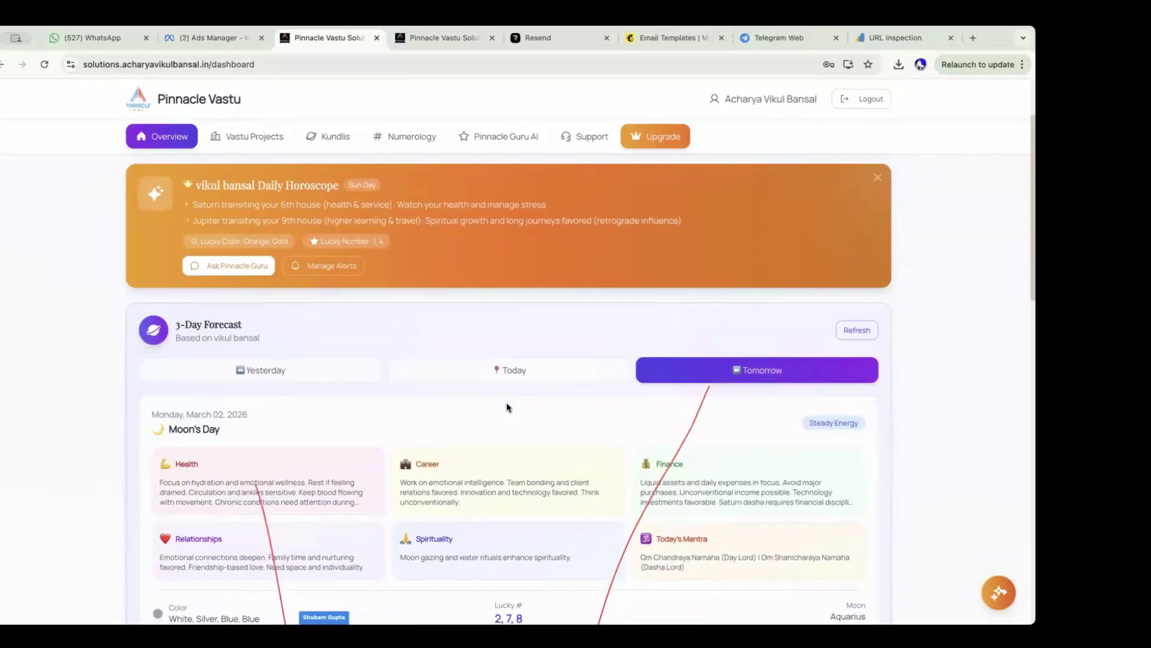
scroll(507, 407, "down", 5)
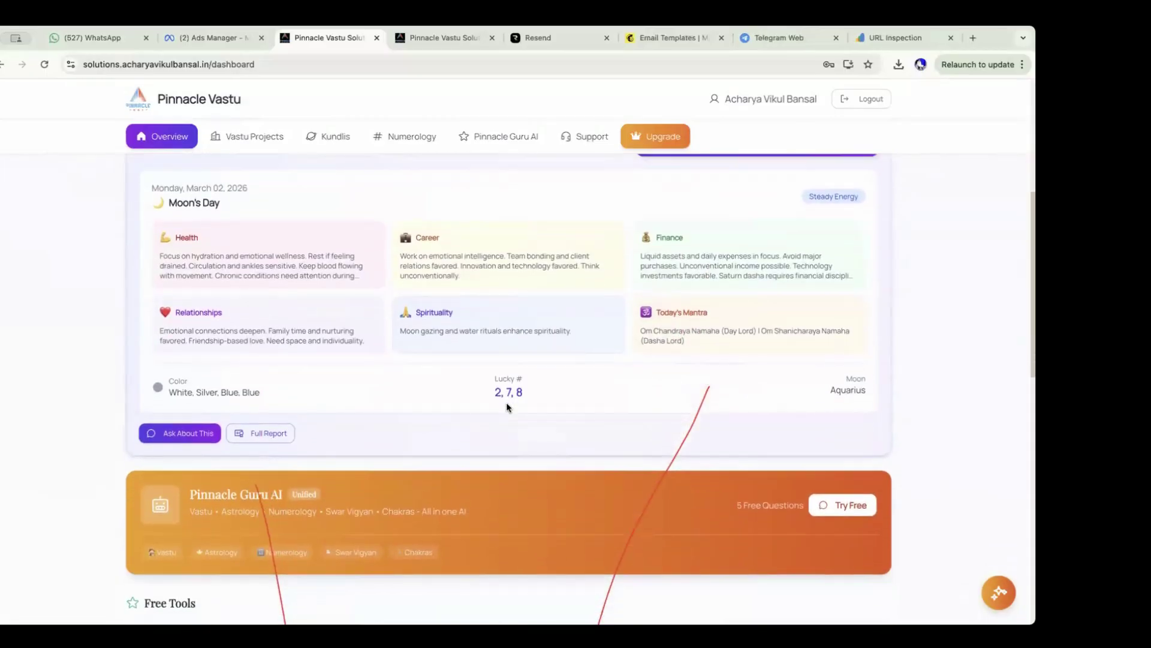
scroll(506, 407, "down", 2)
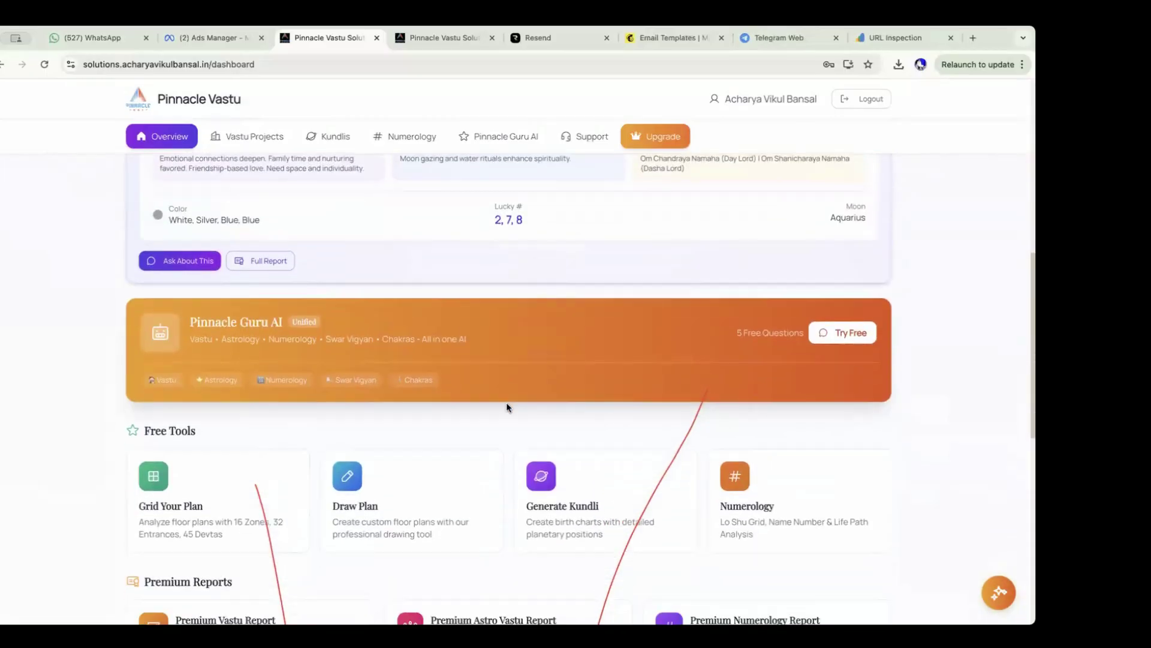
scroll(506, 407, "down", 3)
scroll(506, 407, "up", 1)
scroll(507, 407, "down", 2)
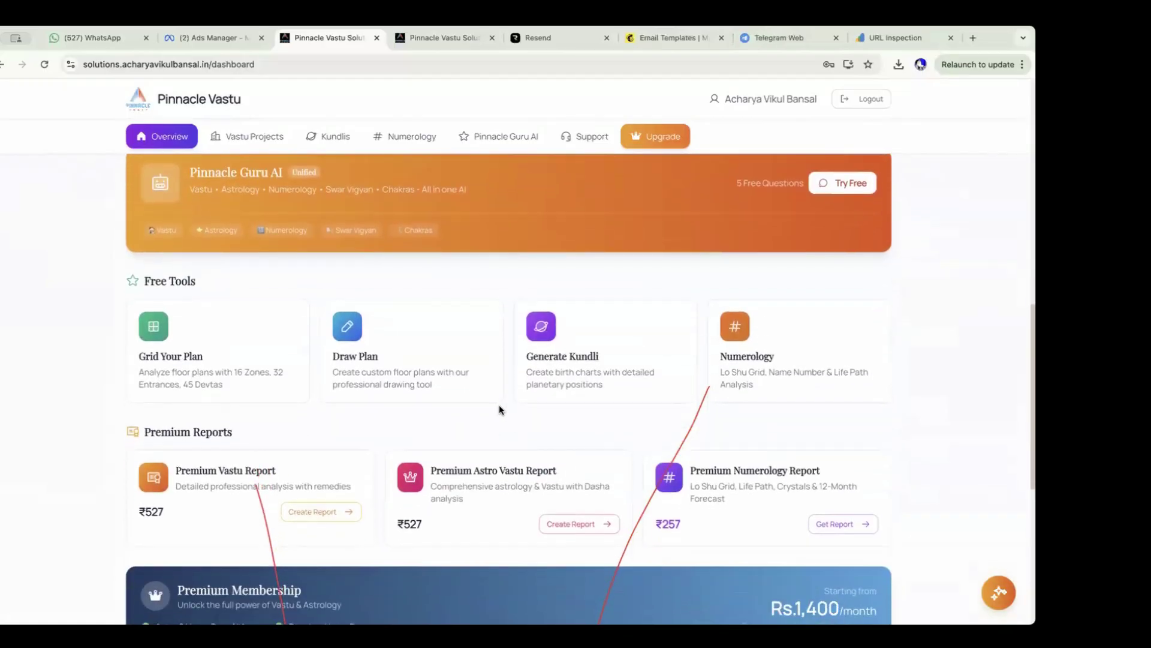
Create a floor-plan project named 'My House' from the Free Tools card.
left_click(265, 343)
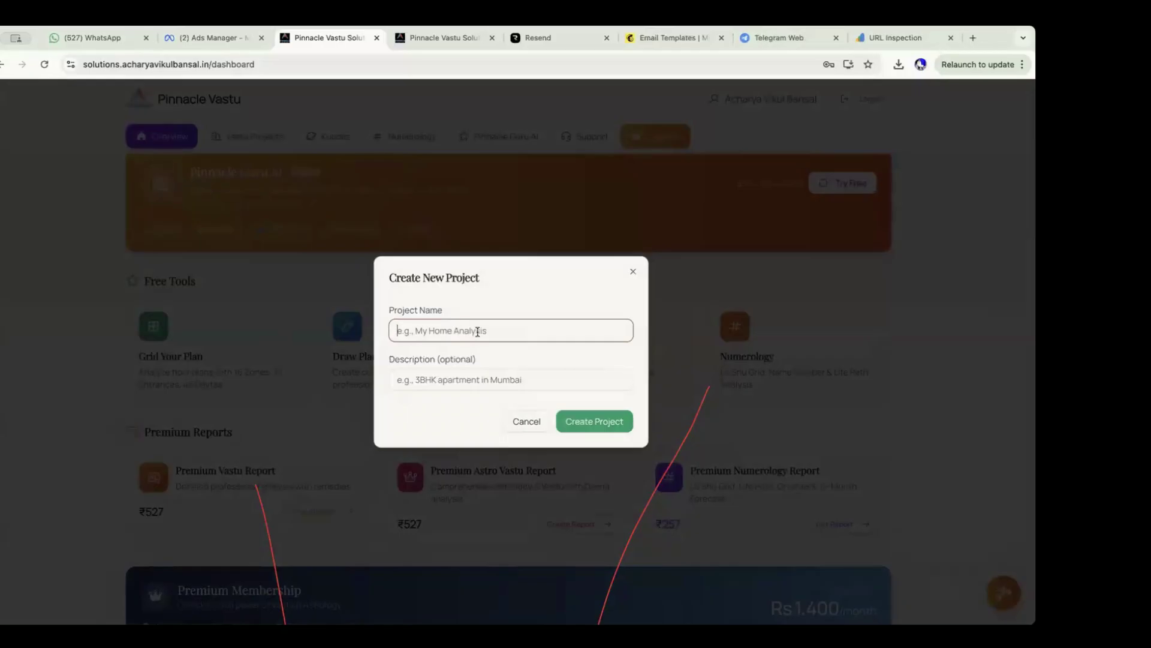
type("My")
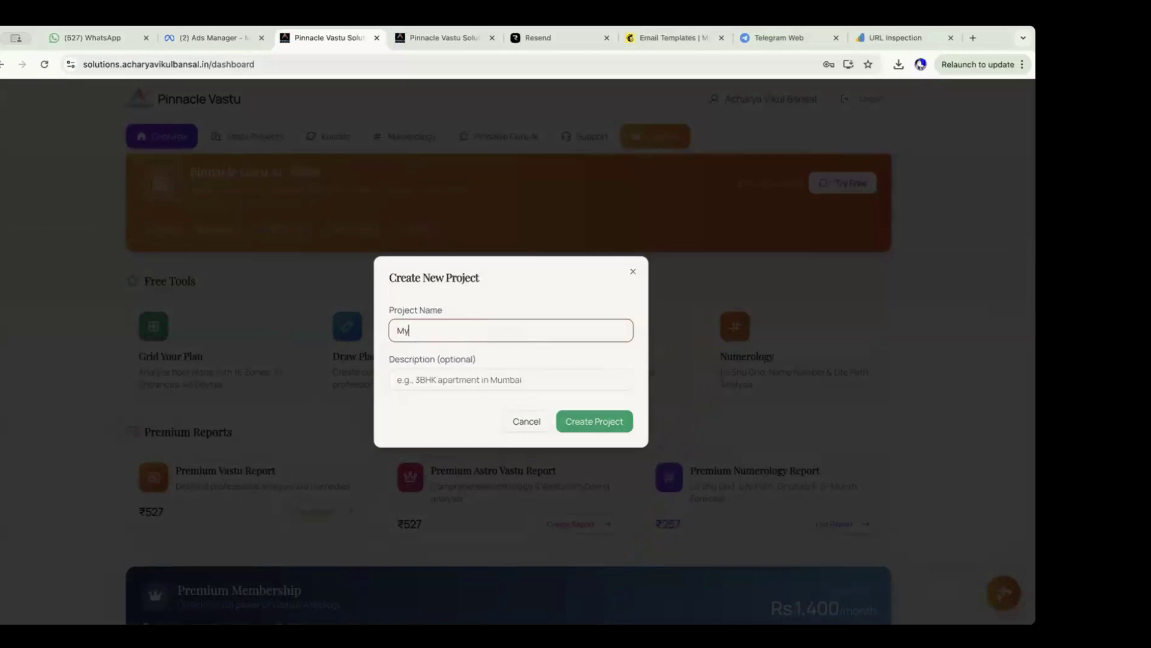
type(" House")
left_click(629, 420)
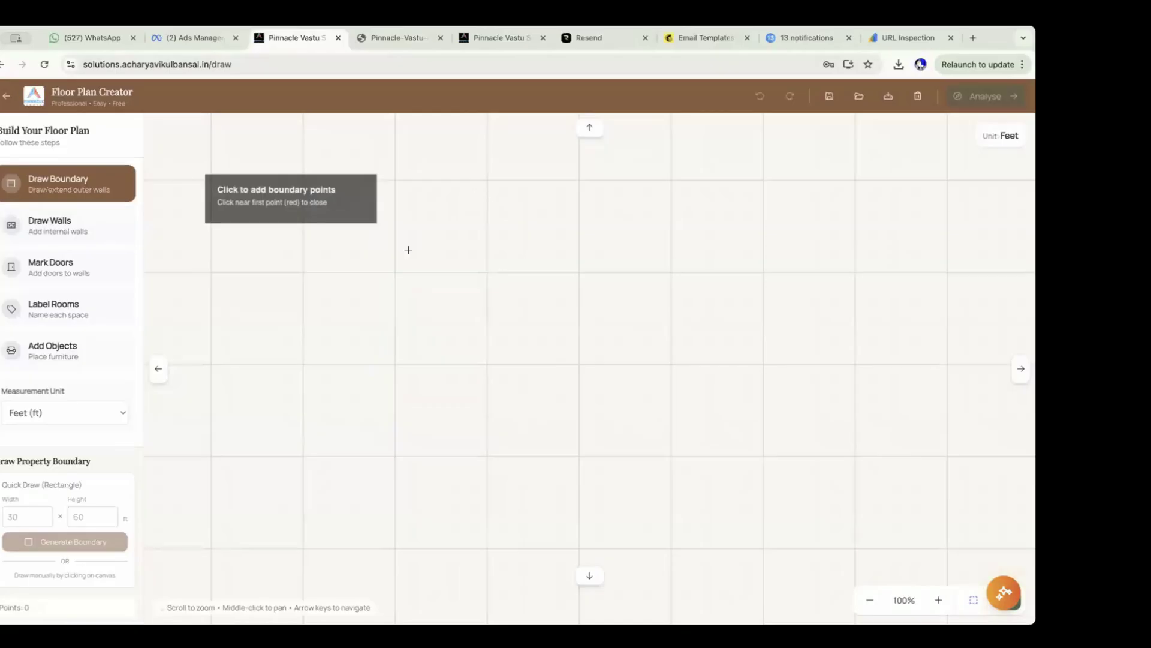
Set a rectangular plot boundary of 30 ft width by 70 ft height.
left_click(27, 520)
type("30")
left_click(97, 519)
type("70")
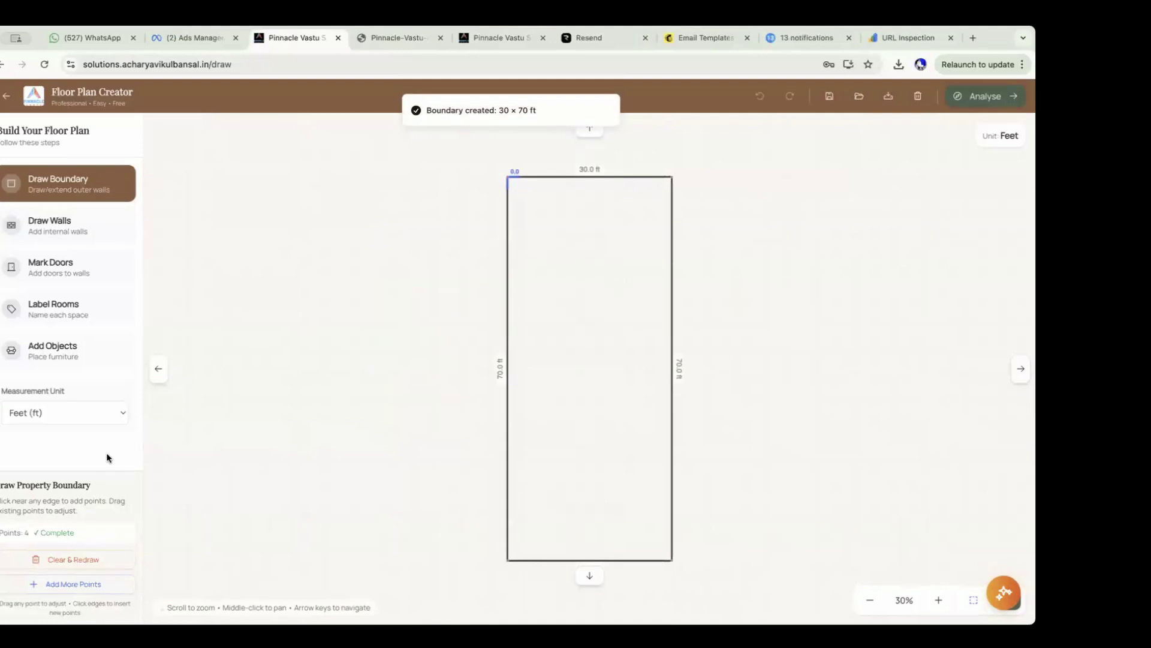
Draw a 10 ft wall from the left boundary and a 9 ft wall up to the top boundary.
left_click(96, 225)
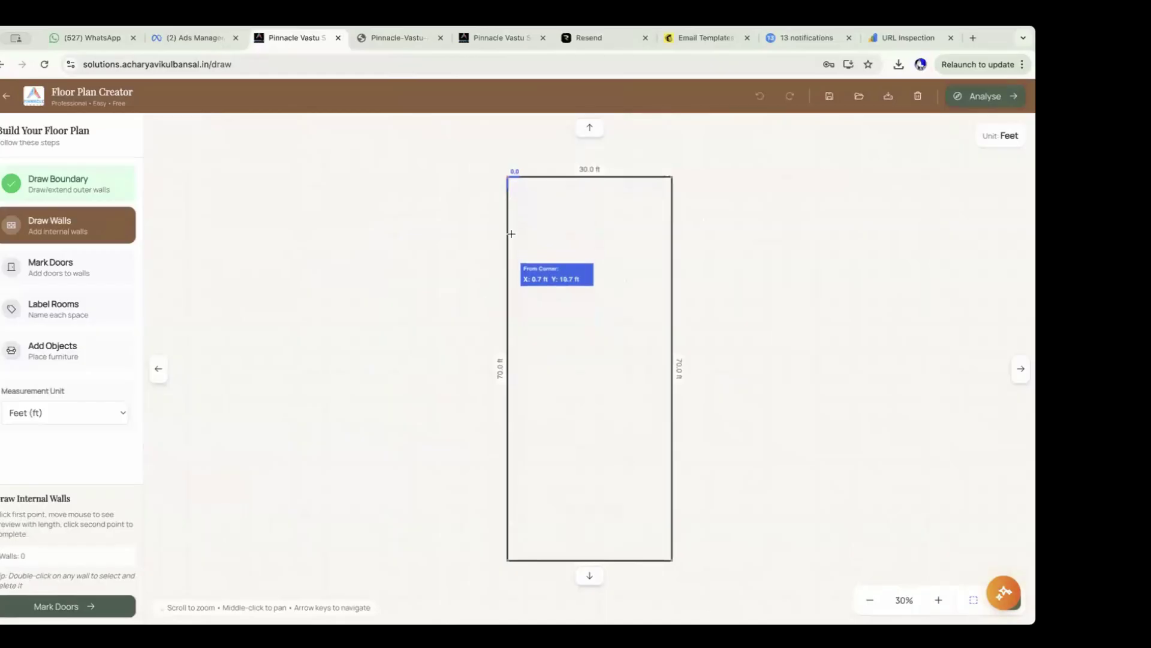
left_click(509, 231)
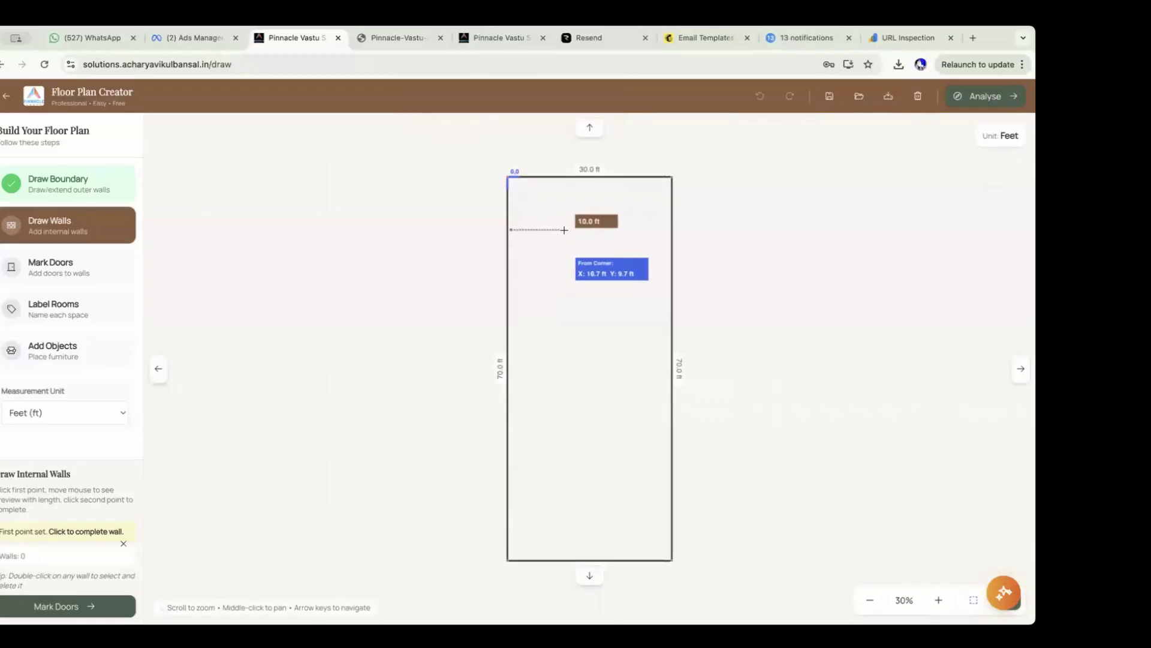
left_click(564, 230)
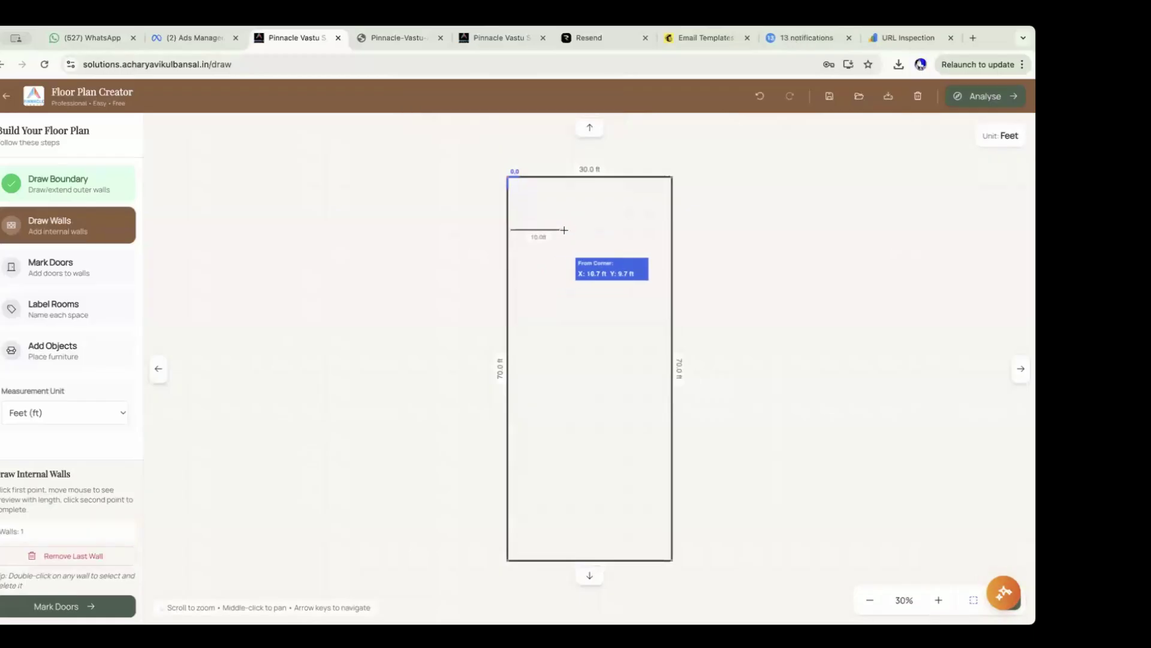
left_click(565, 229)
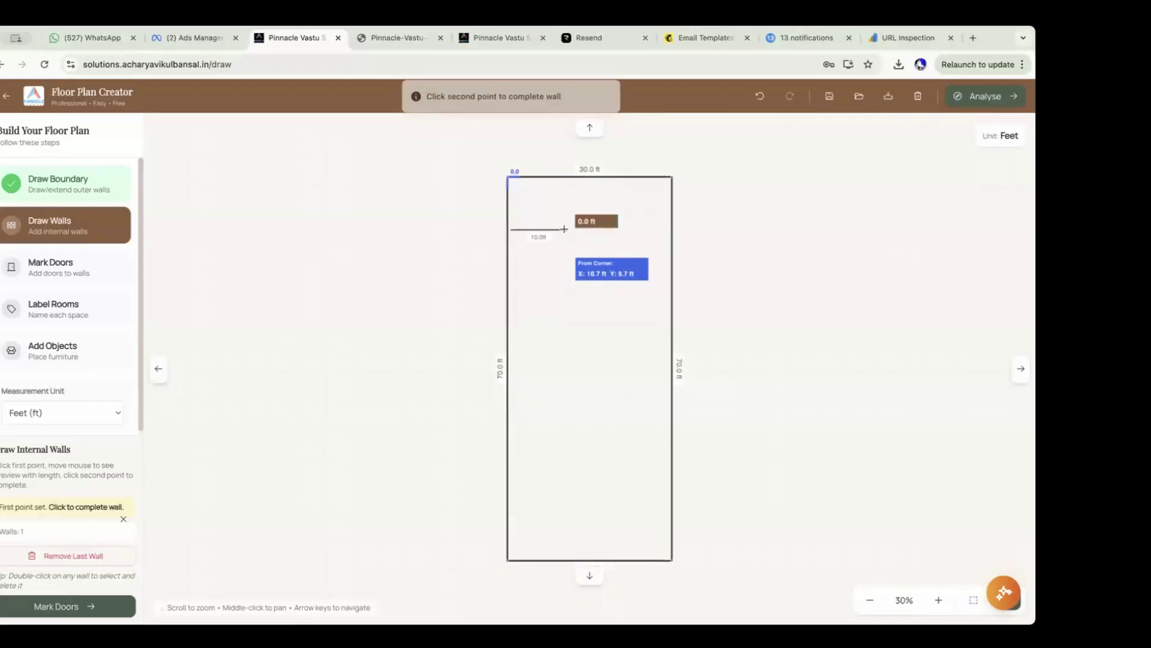
left_click(563, 178)
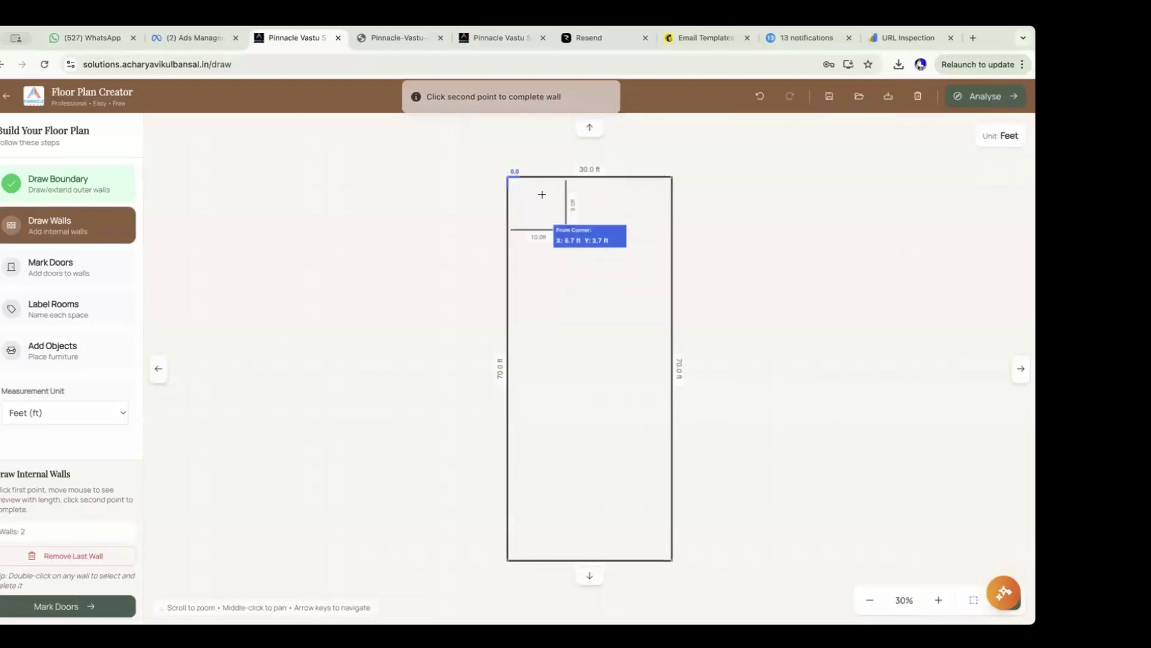
left_click(111, 268)
Place a 'kitchen' text label inside the top-left corner room.
left_click(86, 316)
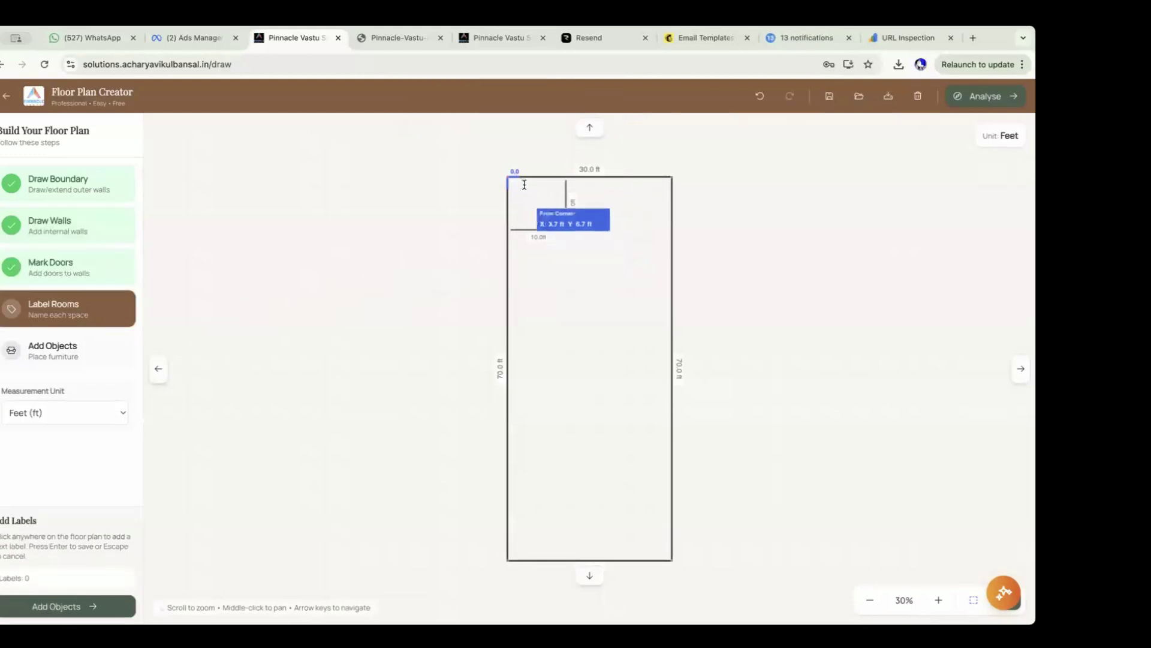
left_click(517, 194)
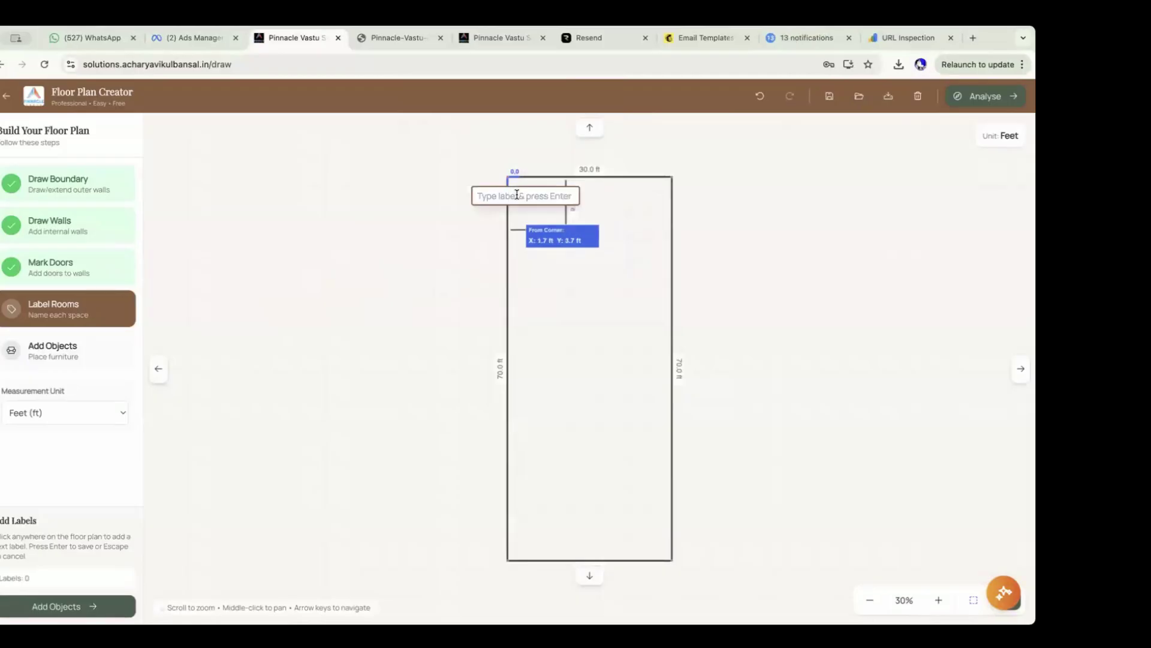
type("kitchen")
key("Return")
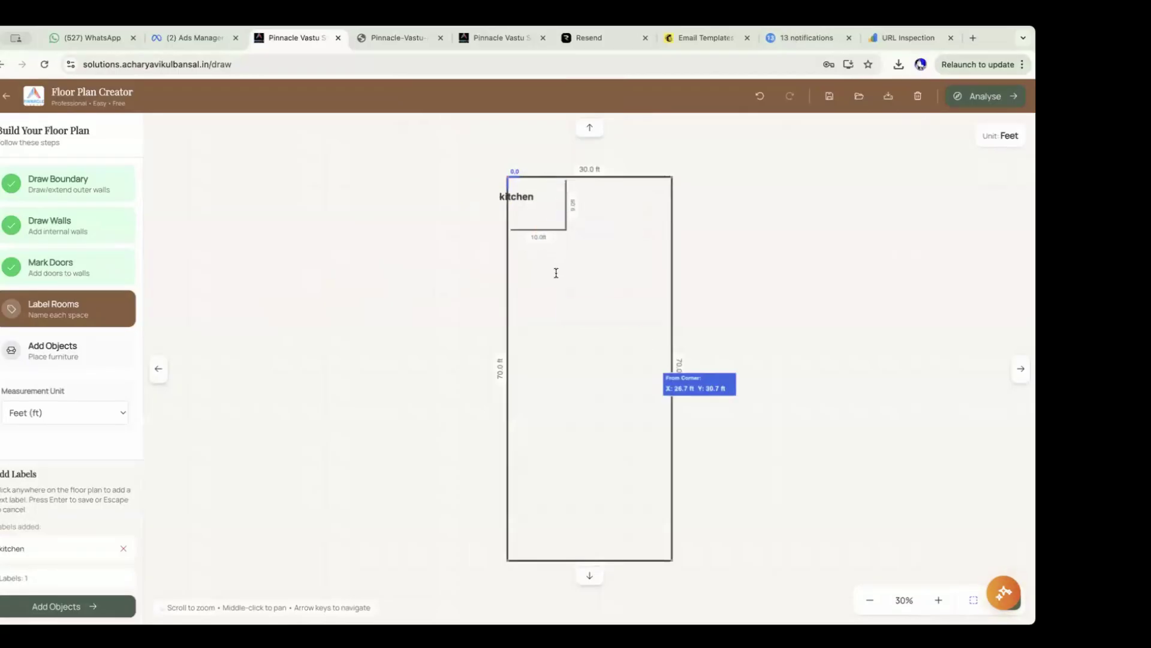
Wall off a 15 ft by 10 ft room against the left boundary.
left_click(60, 226)
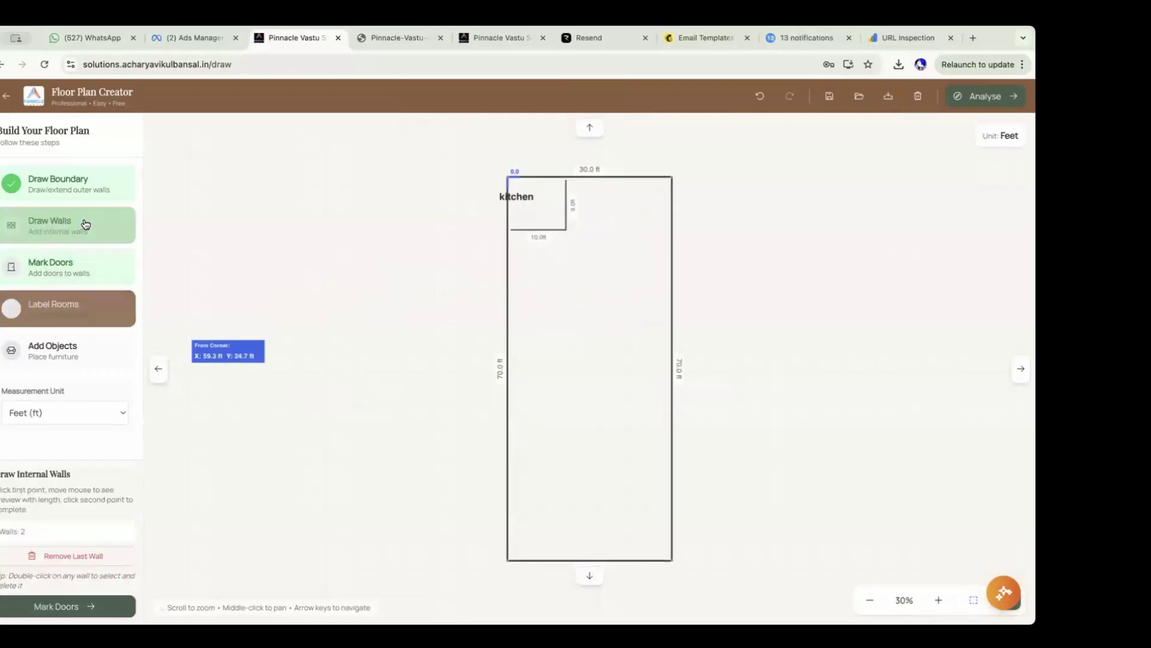
left_click(507, 279)
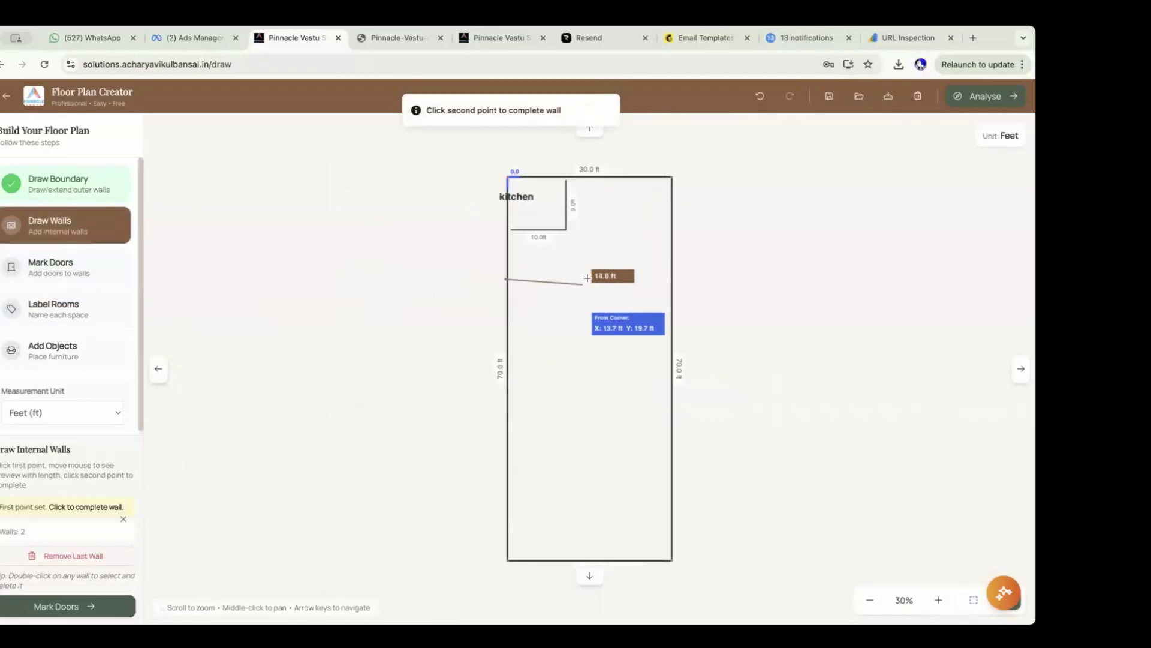
left_click(584, 280)
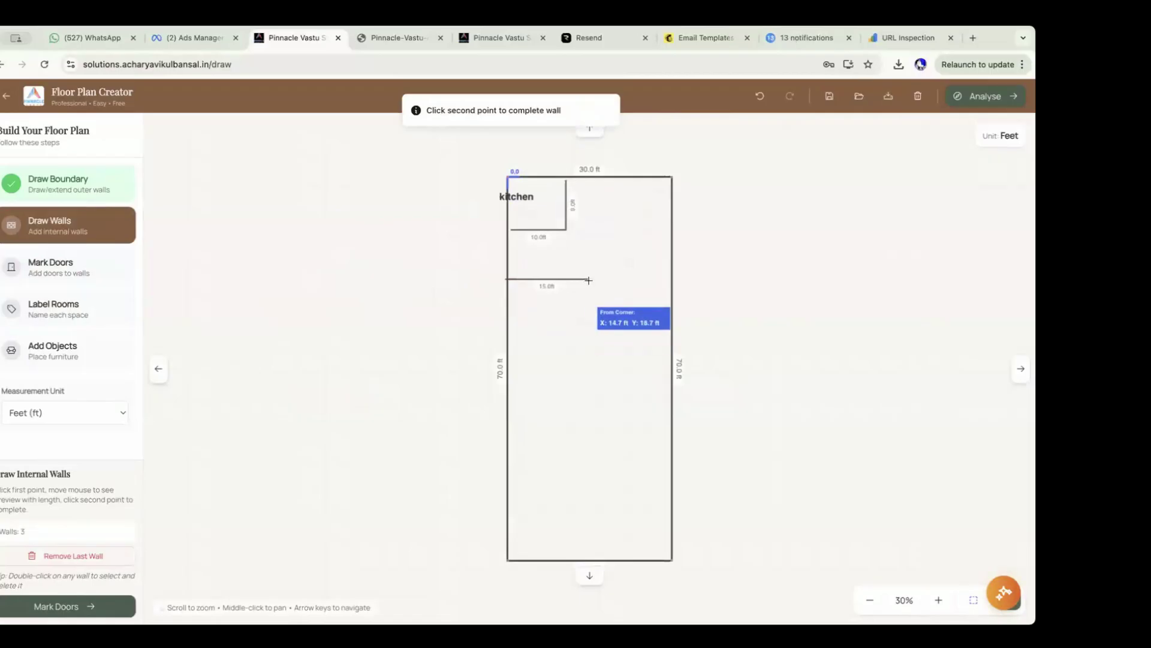
left_click(587, 278)
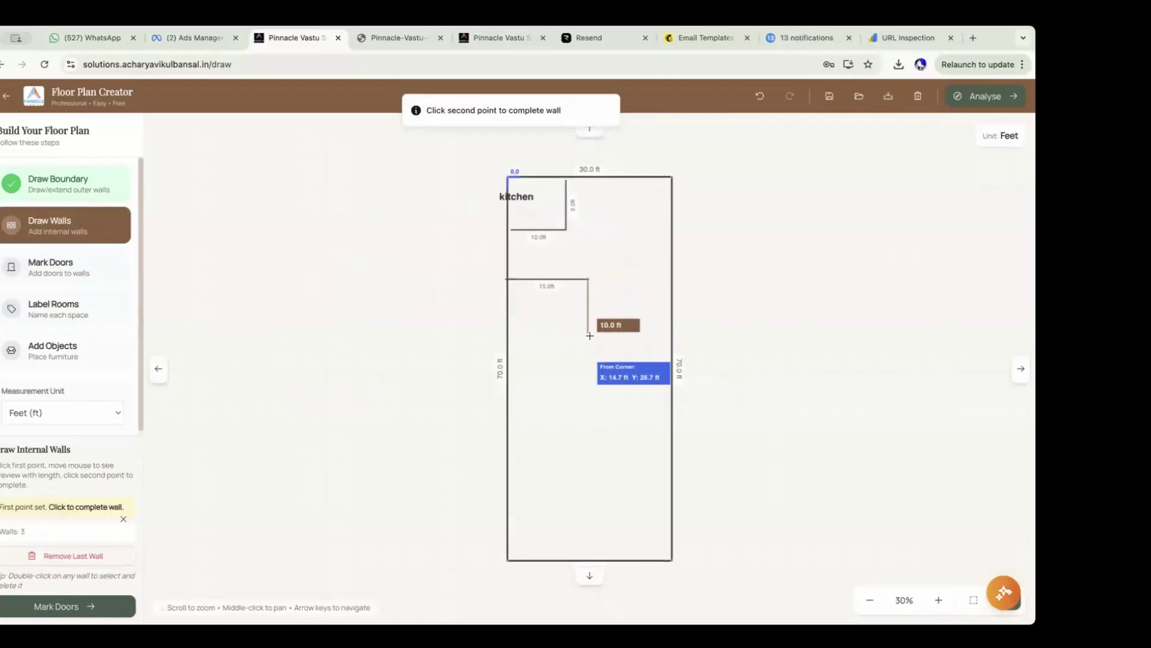
left_click(586, 337)
left_click(587, 336)
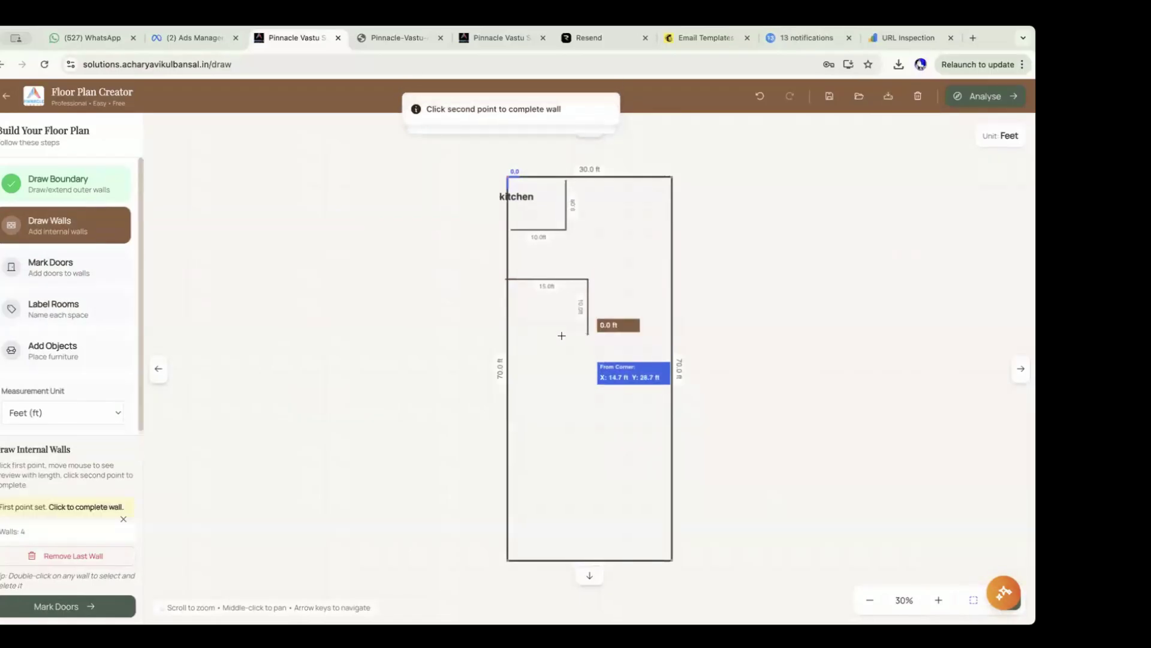
left_click(510, 331)
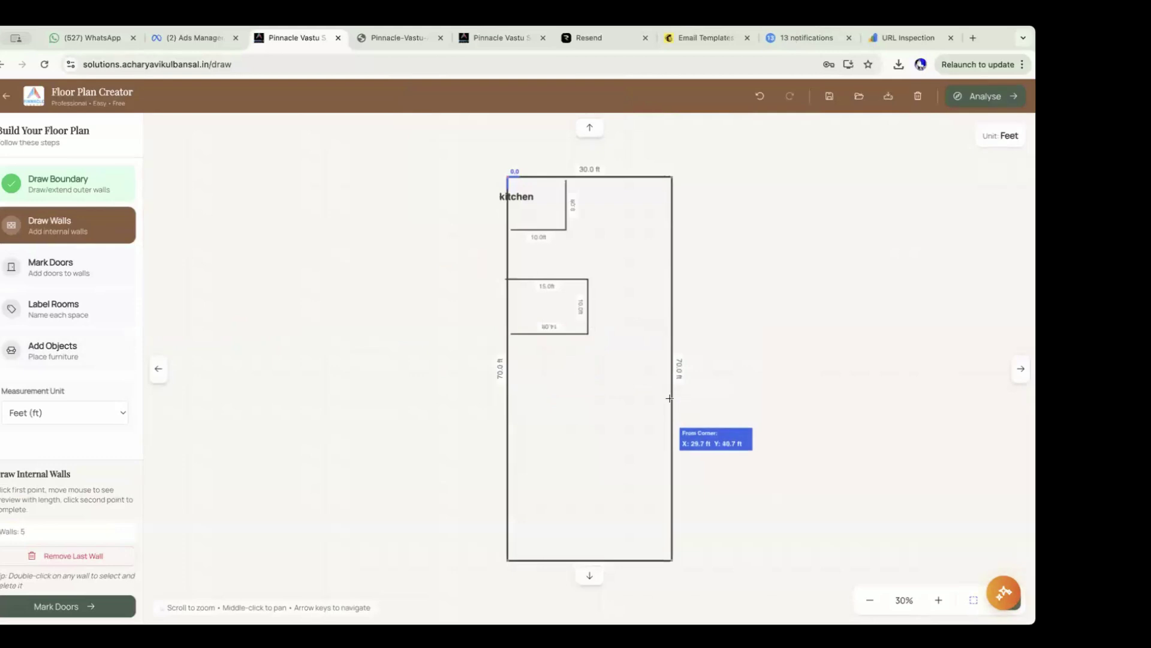
Wall off a 12 ft by 10 ft room against the right boundary.
left_click(672, 399)
left_click(605, 400)
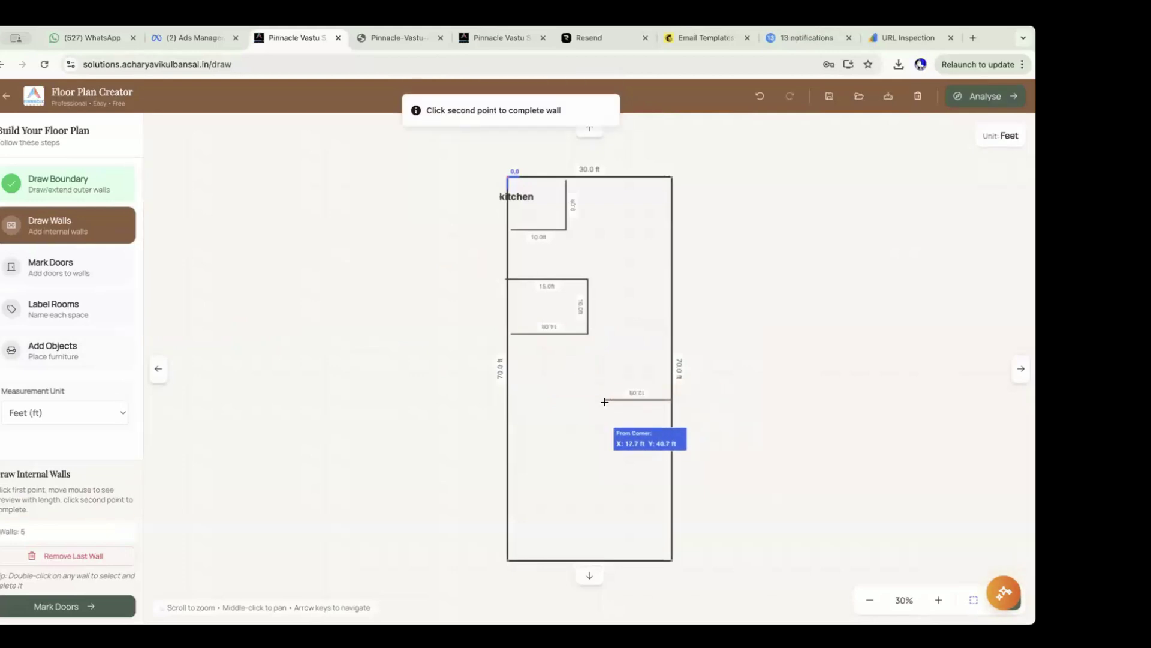
left_click(604, 400)
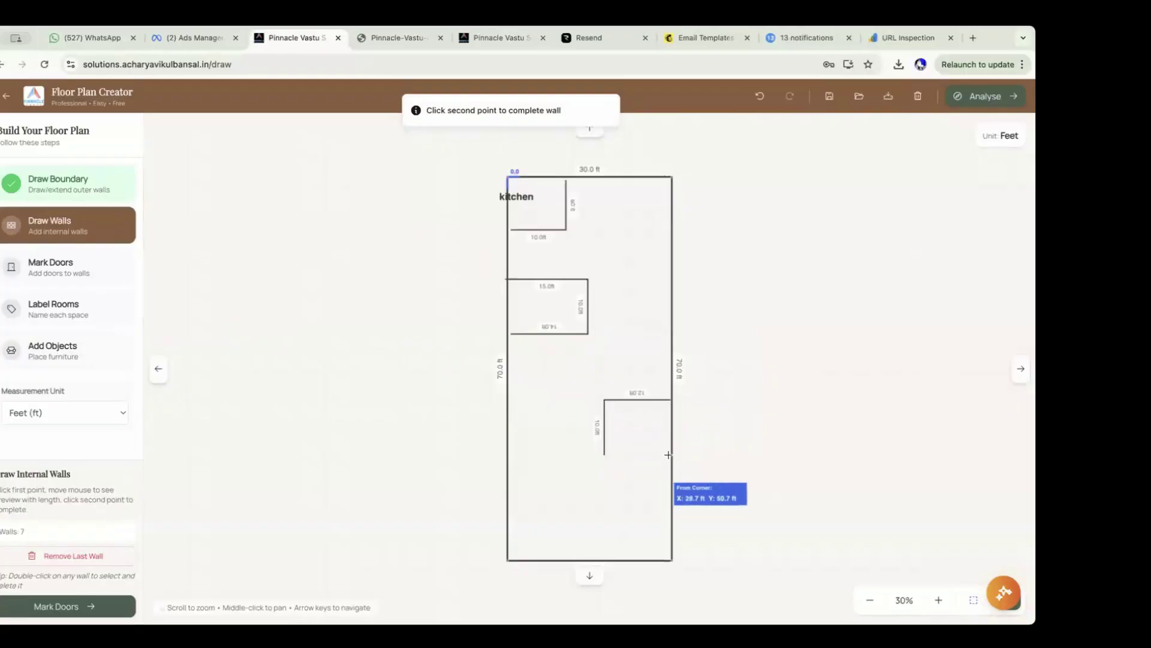
left_click(605, 454)
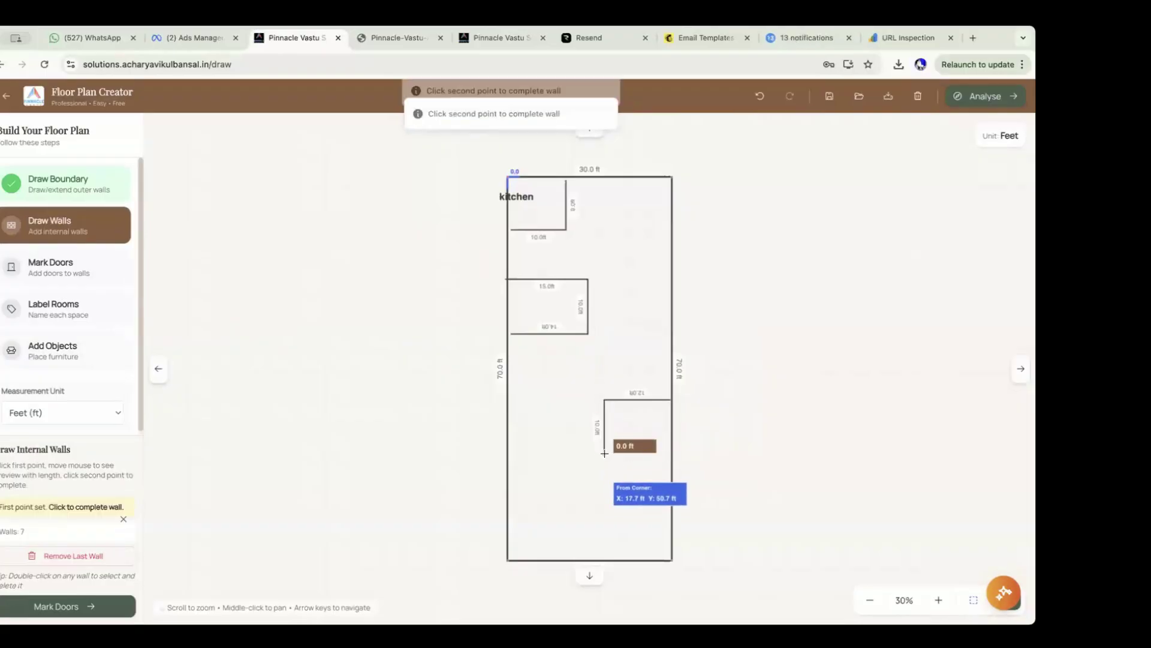
left_click(670, 454)
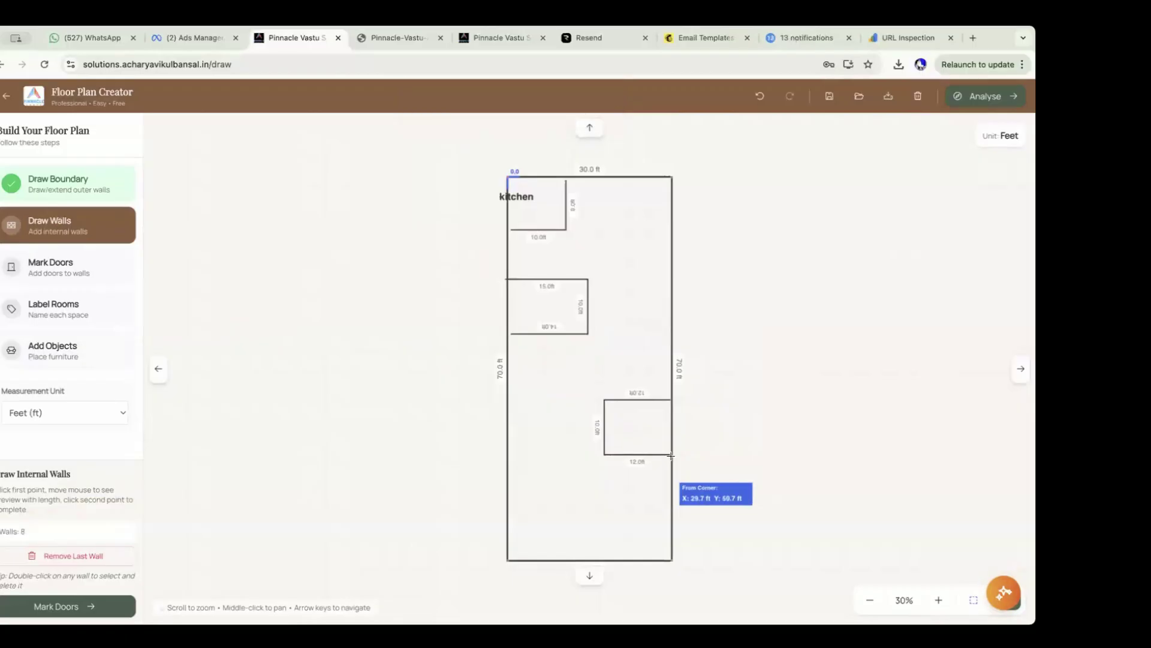
left_click(79, 349)
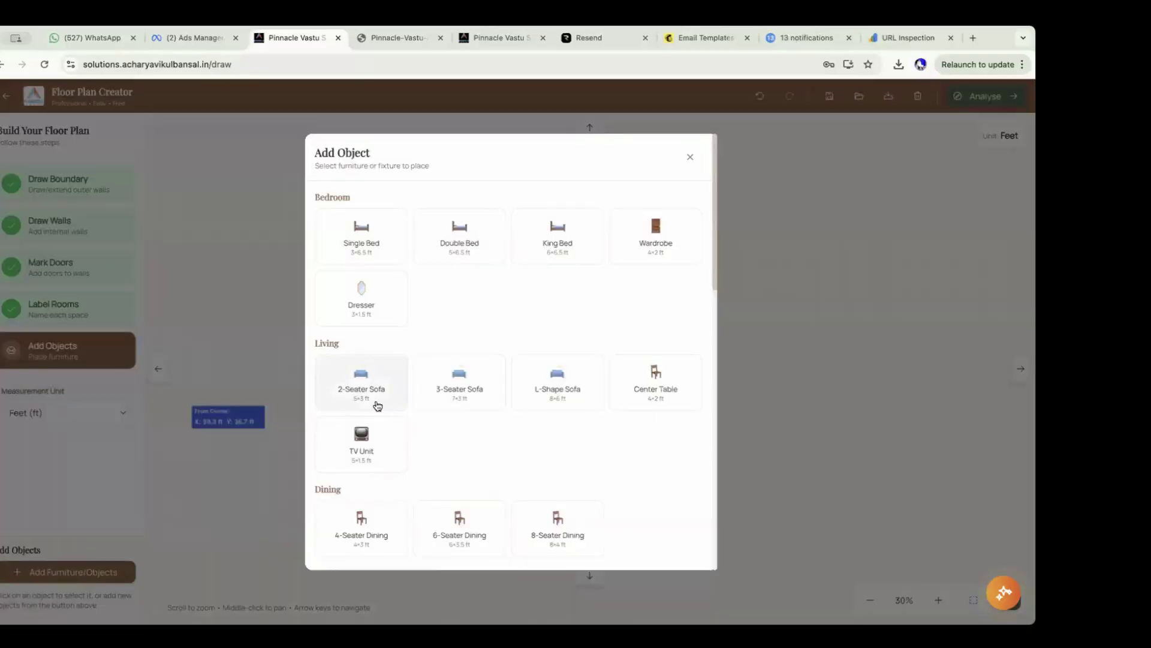
Place a Double Bed in the left-side room and check its width value.
left_click(453, 243)
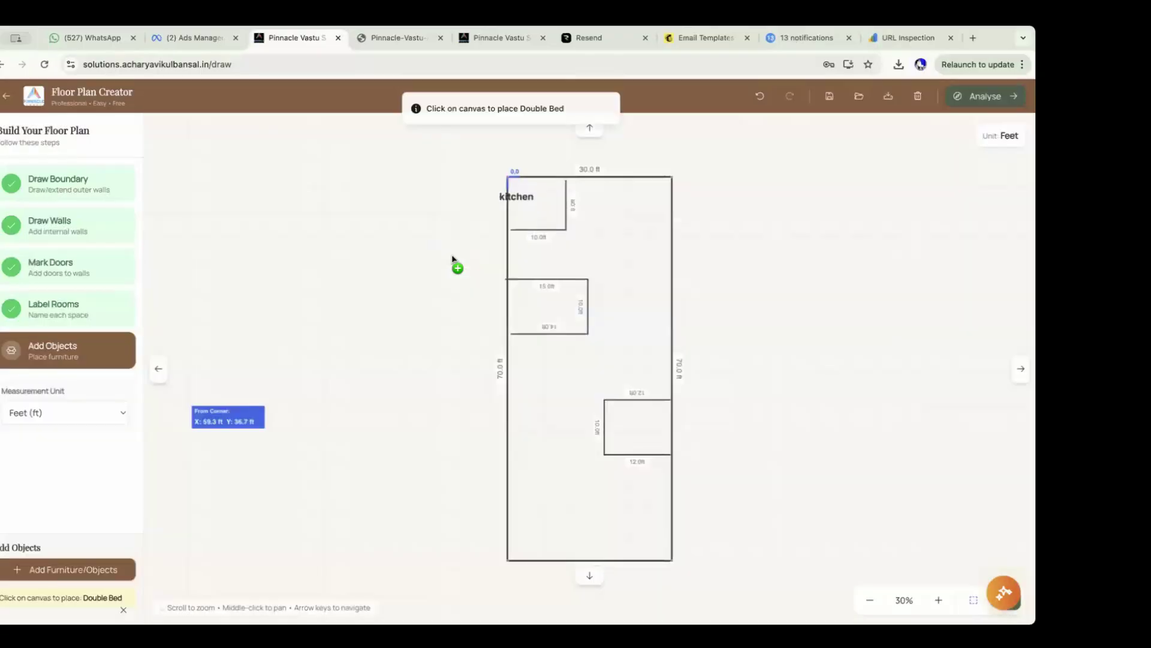
left_click(519, 306)
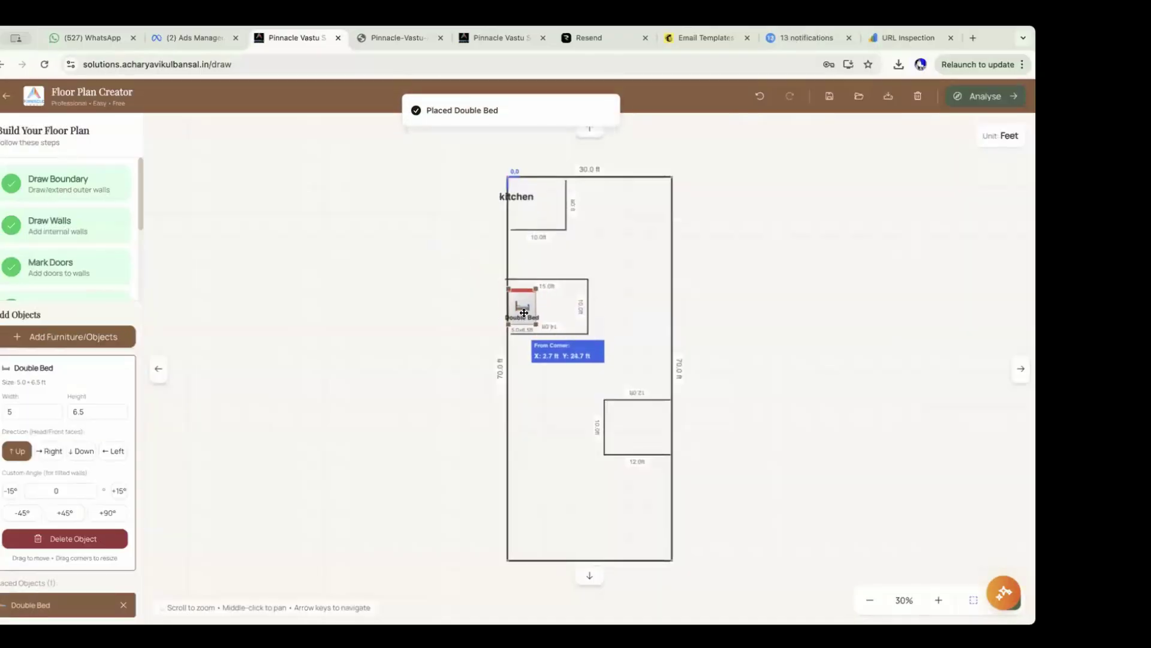
left_click(34, 414)
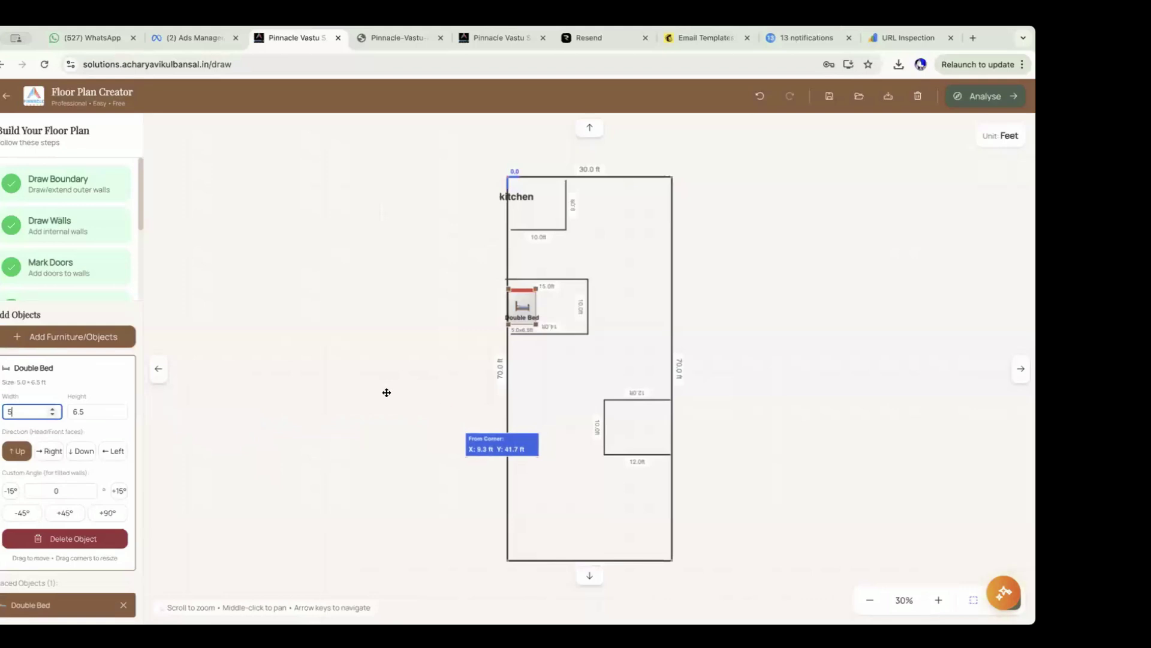
left_click(215, 365)
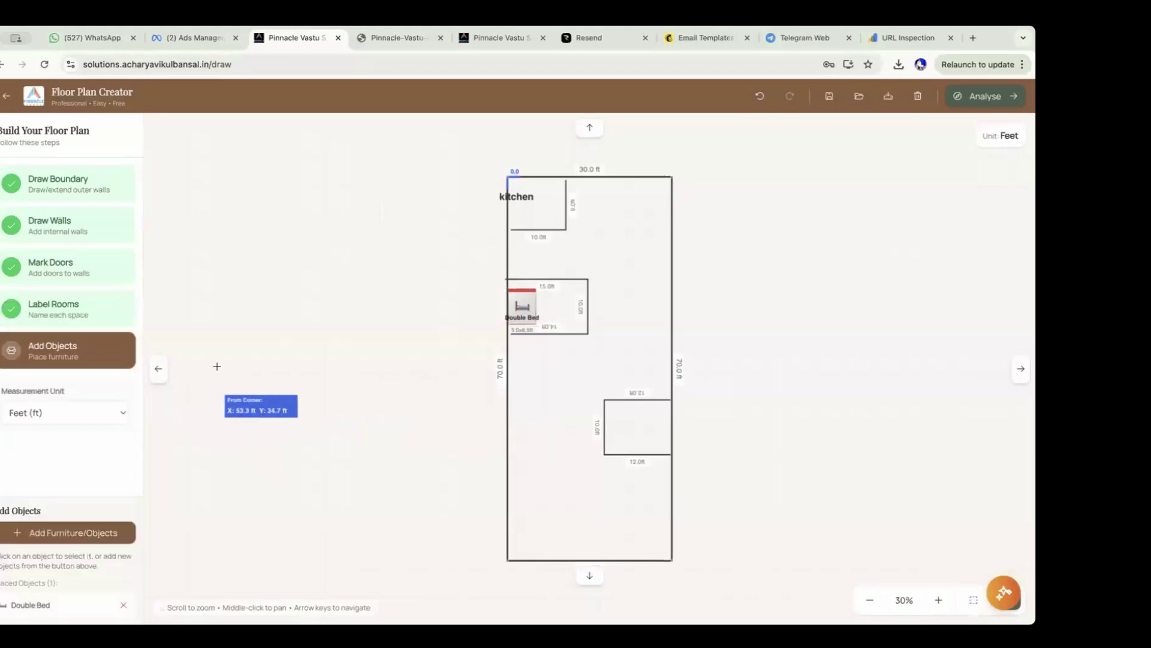
Place a Toilet Seat just below the right-side room.
left_click(80, 532)
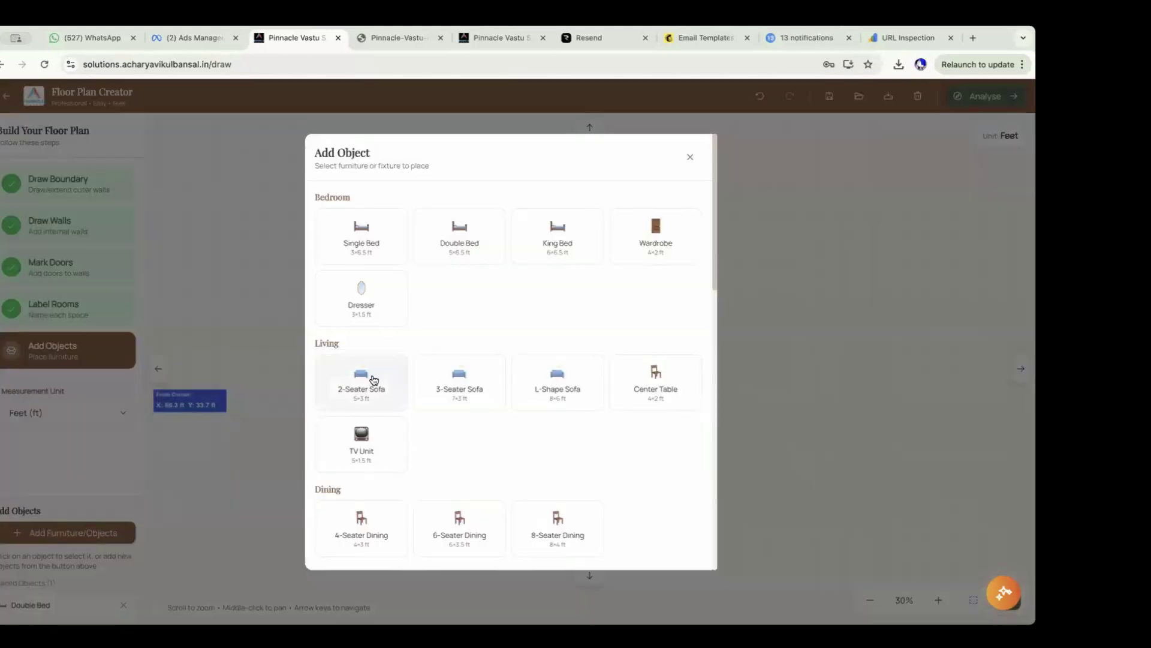
scroll(524, 321, "down", 4)
scroll(526, 323, "down", 3)
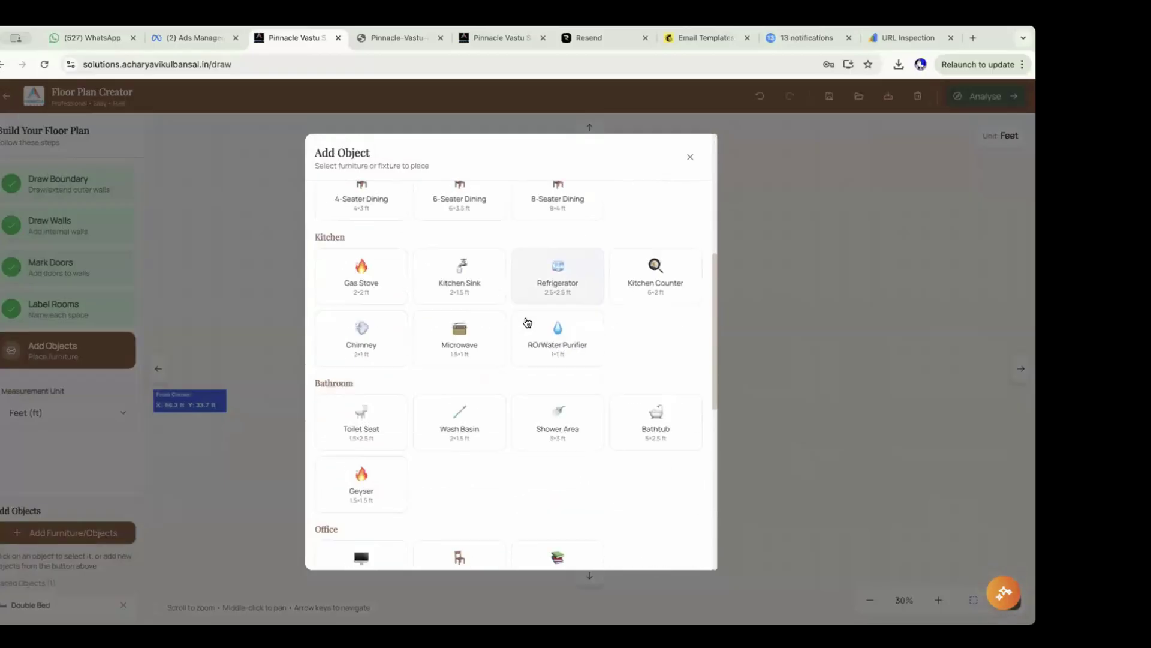
left_click(367, 376)
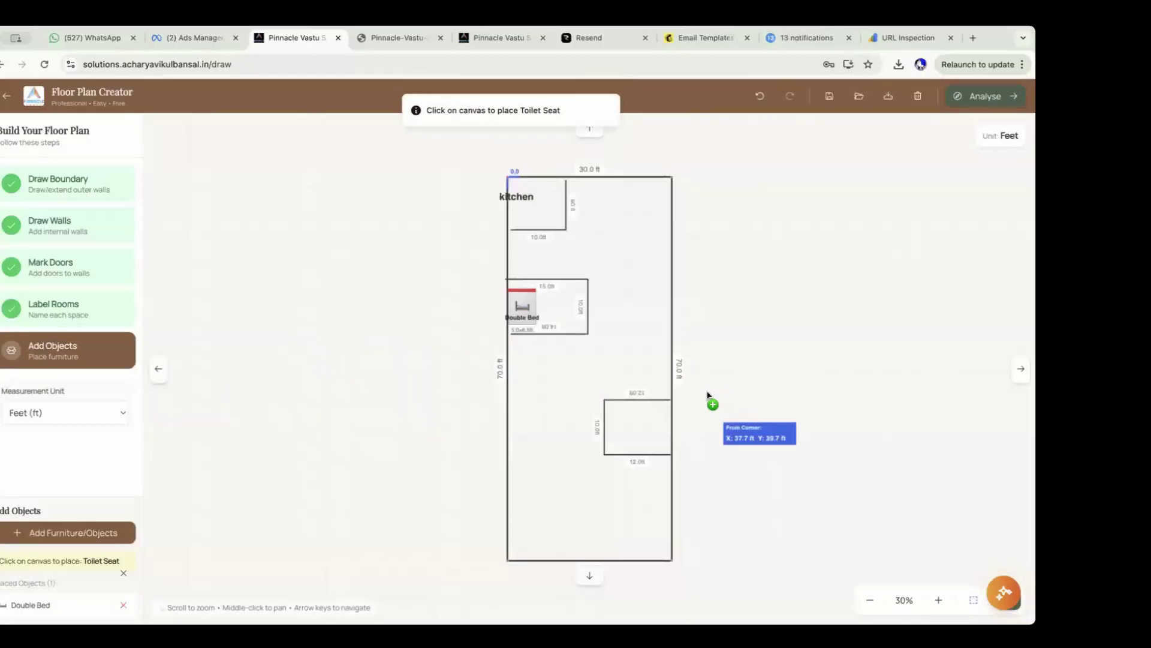
left_click(664, 470)
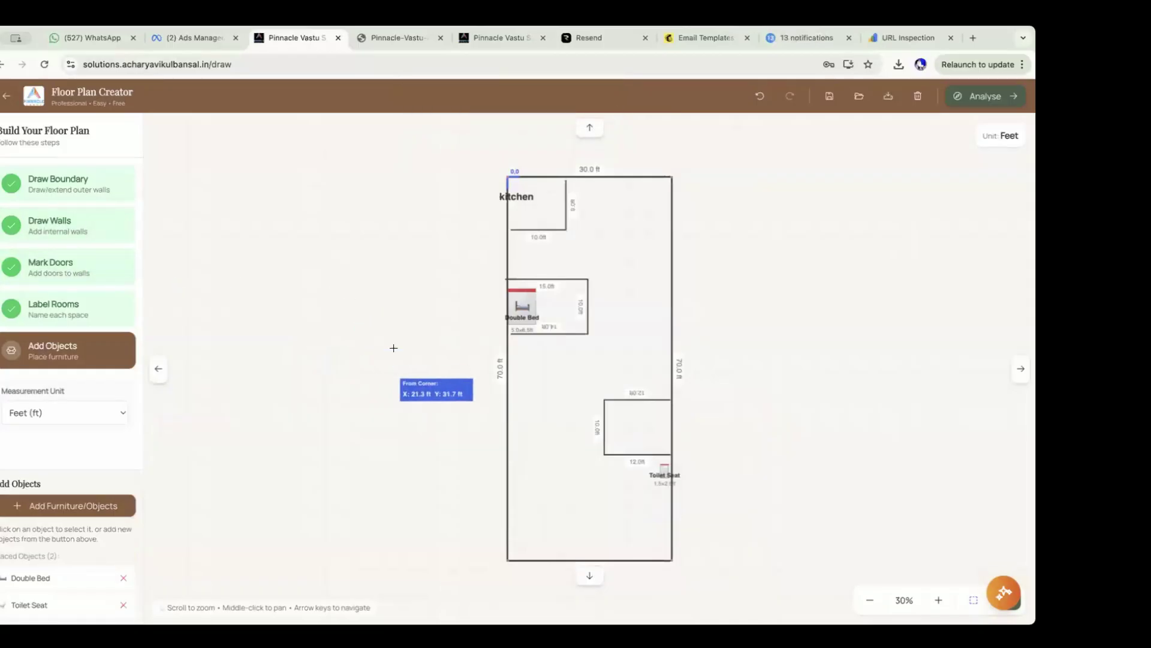
scroll(394, 348, "up", 5)
scroll(393, 350, "up", 8)
scroll(365, 362, "down", 15)
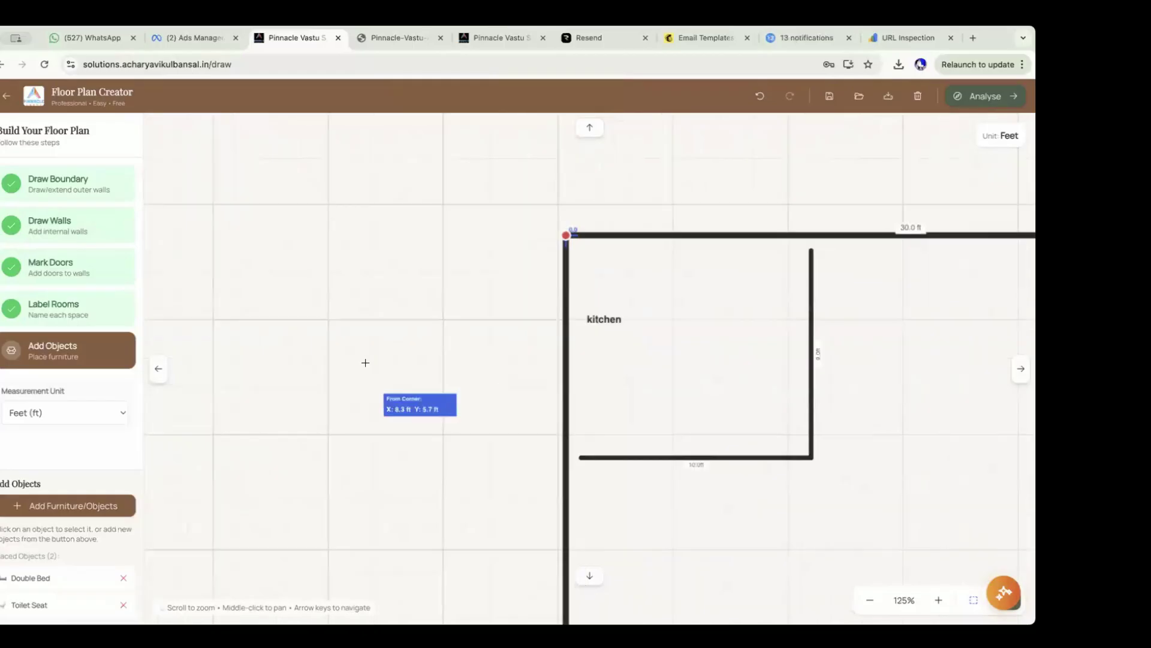
Export the floor plan as an image and scroll through the exported picture.
left_click(886, 97)
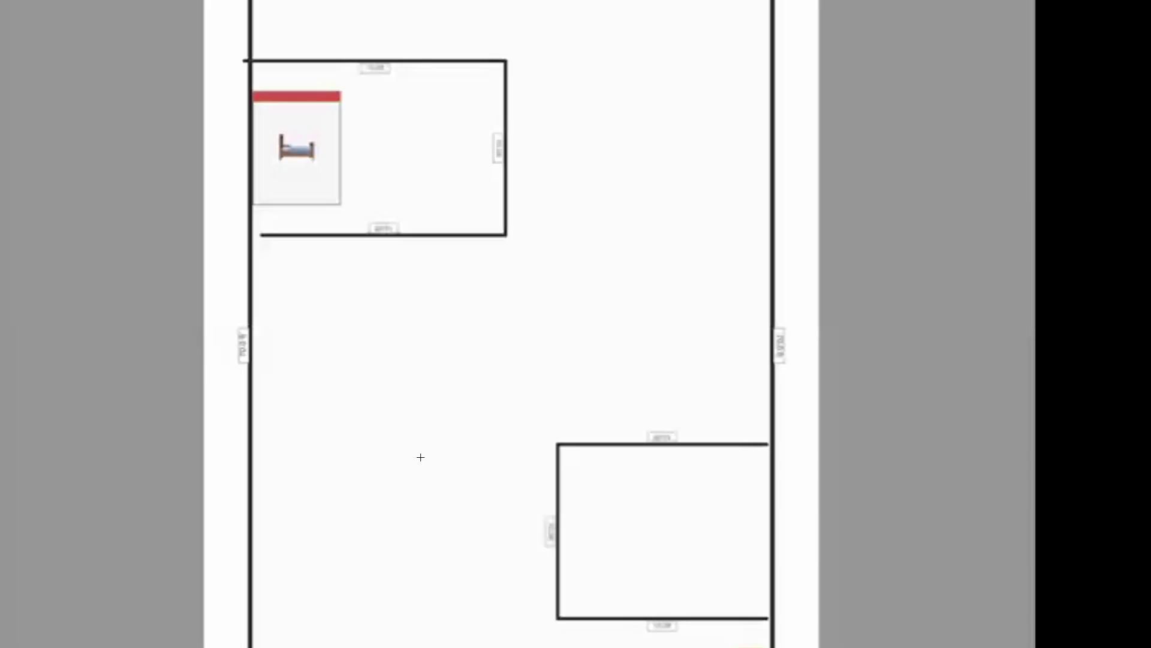
scroll(405, 457, "down", 3)
scroll(405, 457, "down", 2)
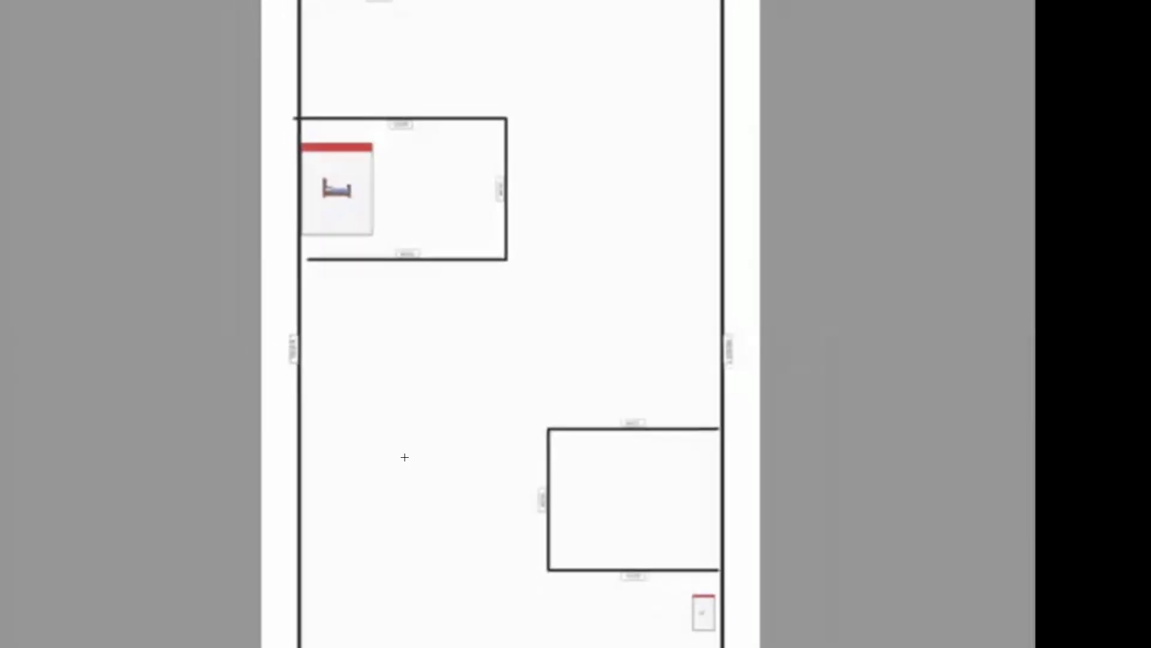
scroll(405, 457, "up", 2)
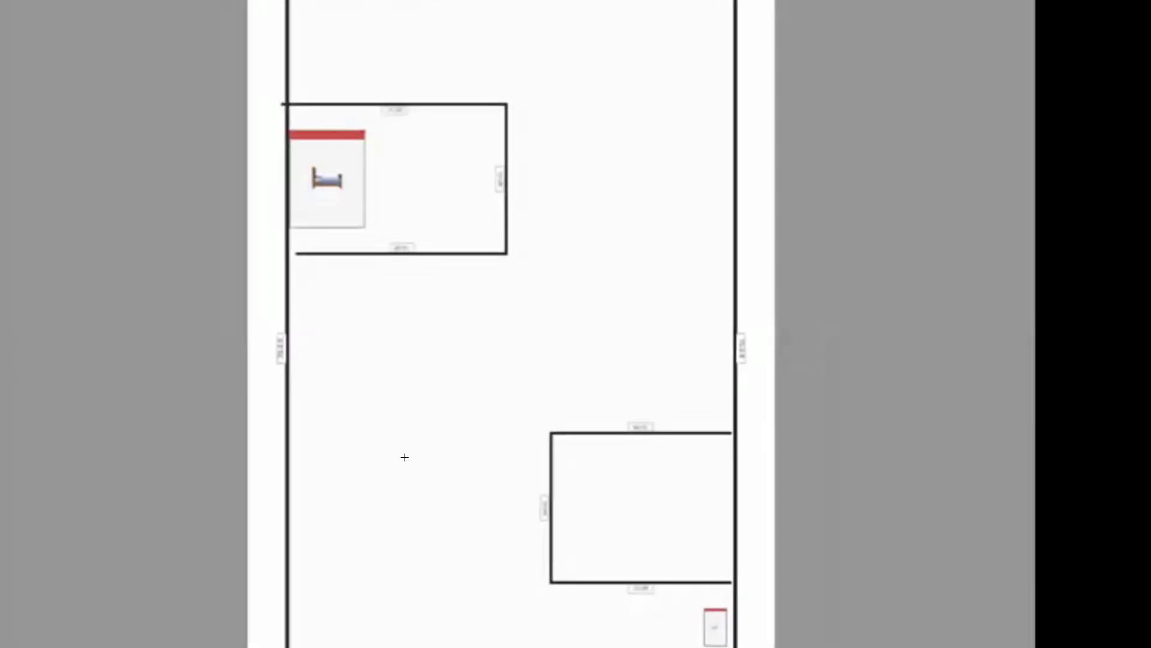